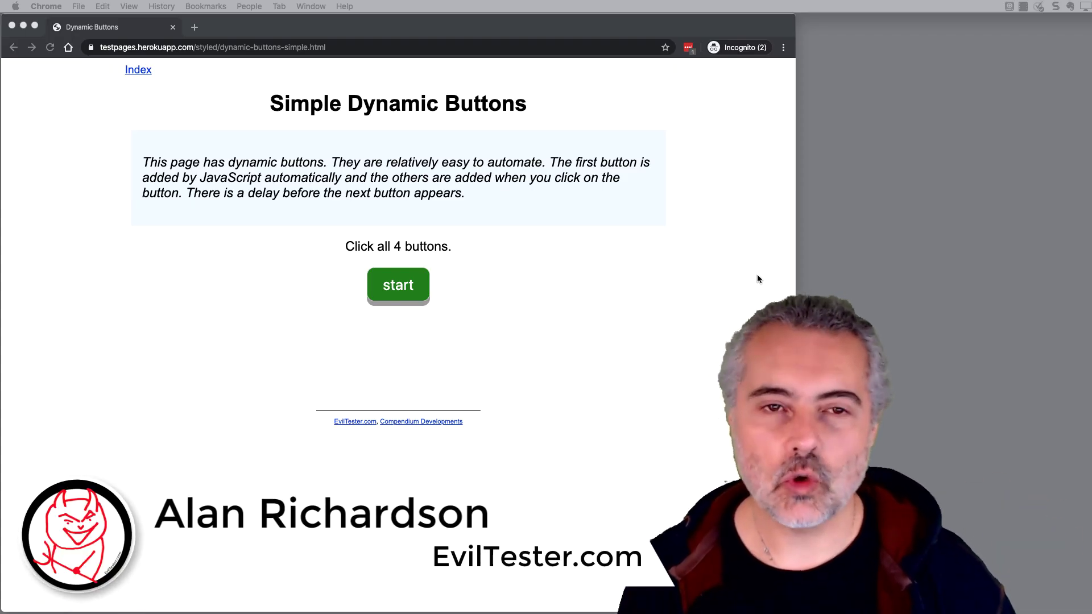
Step: Press start, then One, on the Simple Dynamic Buttons page to reveal the One and Two buttons
{"action": "right_click", "coordinate": [482, 226]}
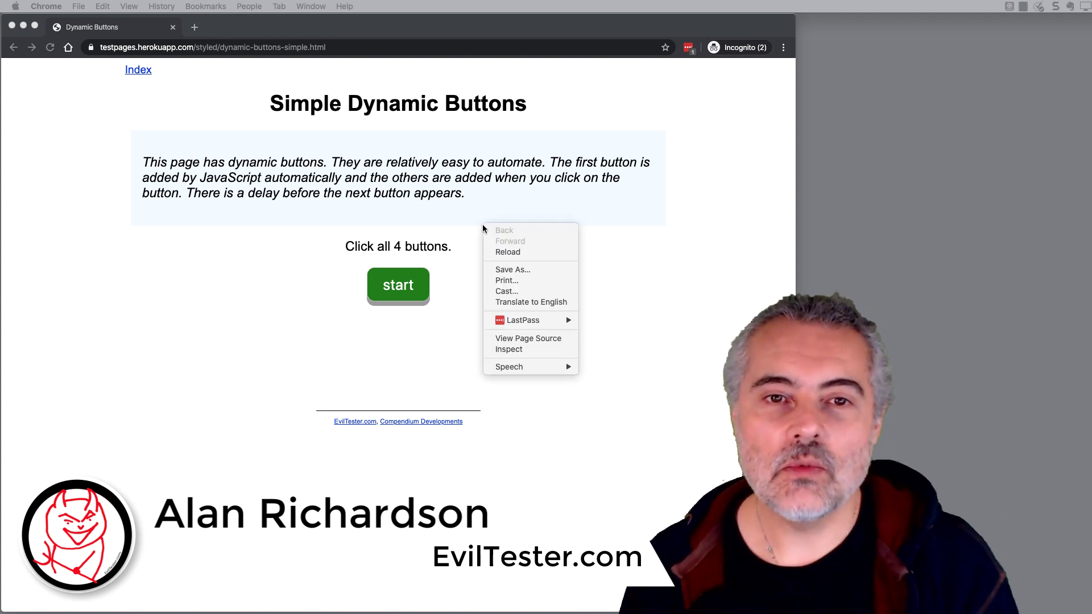
{"action": "left_click", "coordinate": [464, 211]}
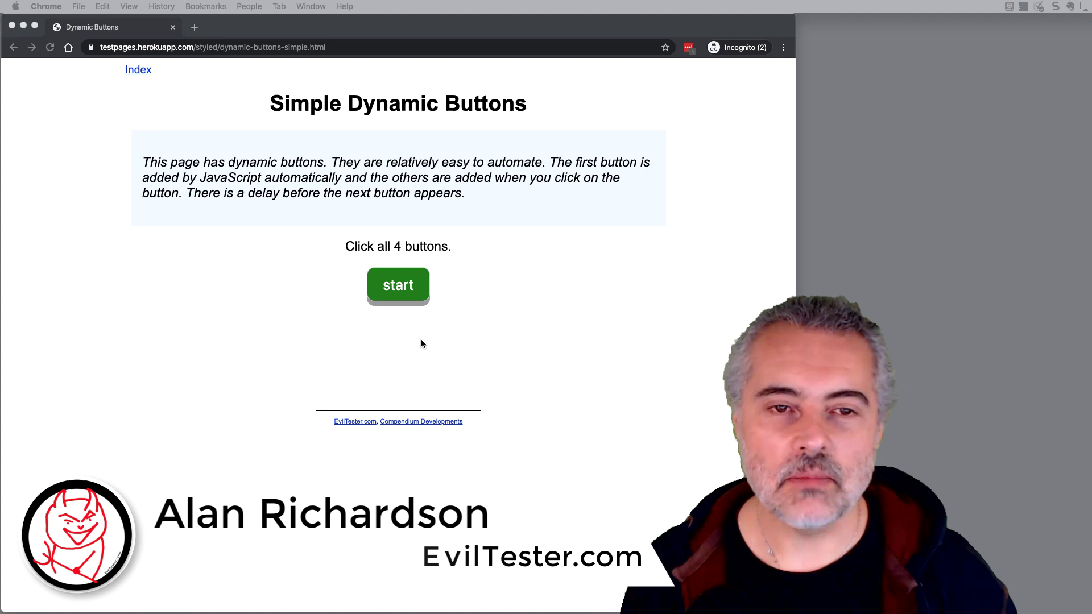
{"action": "left_click", "coordinate": [406, 290]}
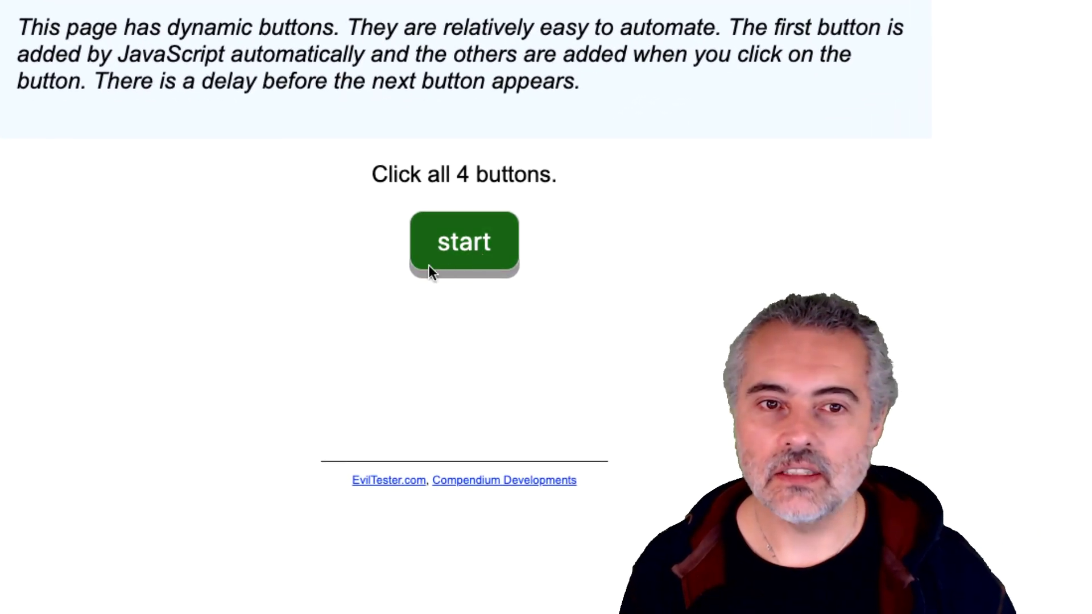
{"action": "left_click", "coordinate": [429, 265]}
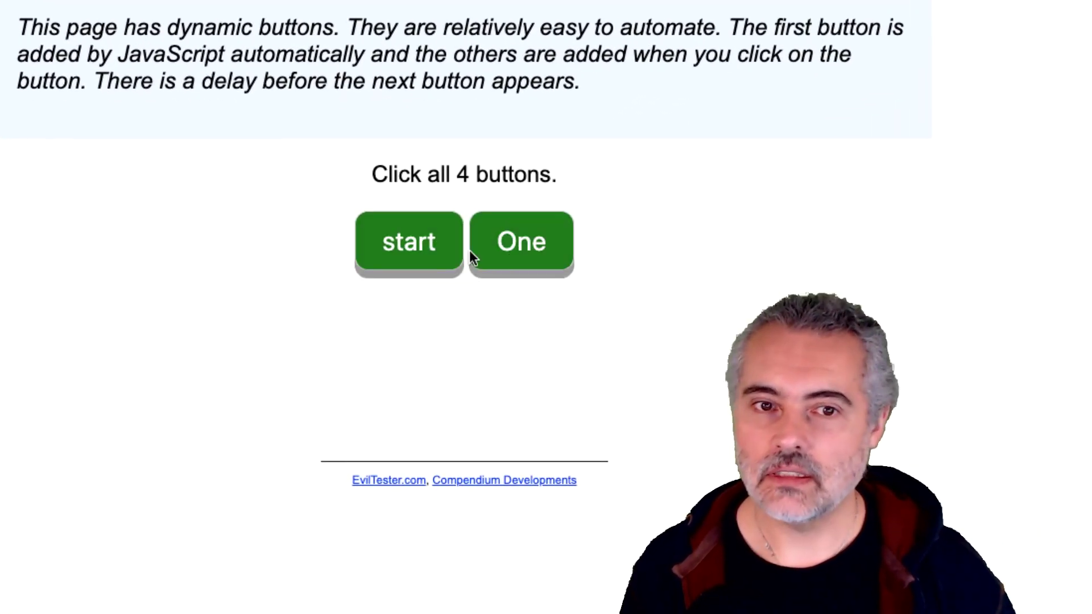
{"action": "left_click", "coordinate": [521, 250]}
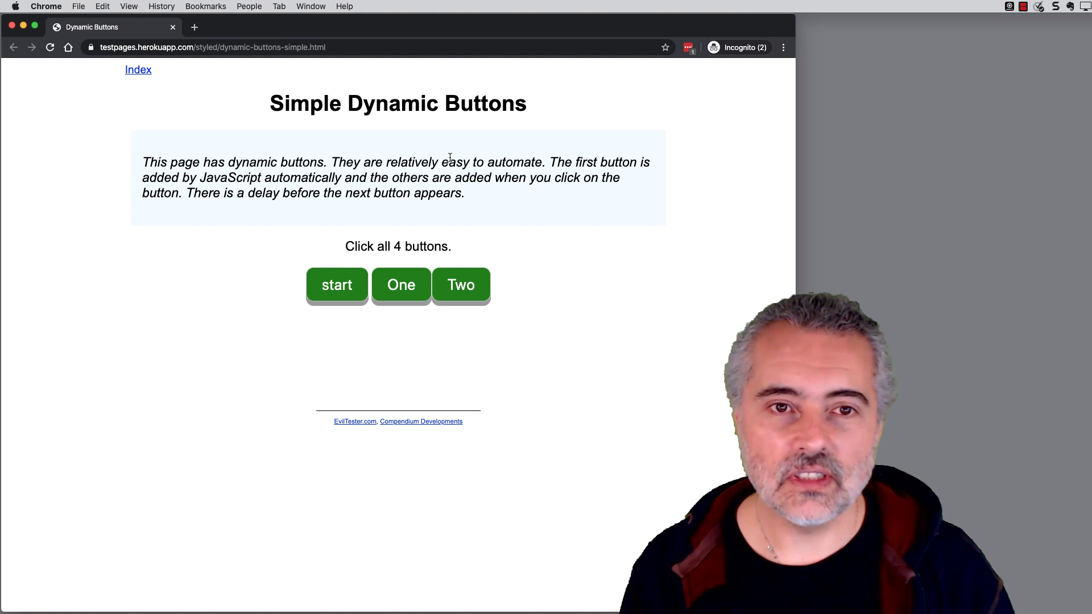
Step: Inspect the explanation paragraph, shrinking DevTools so the buttons stay visible, and browse its styles
{"action": "right_click", "coordinate": [507, 197]}
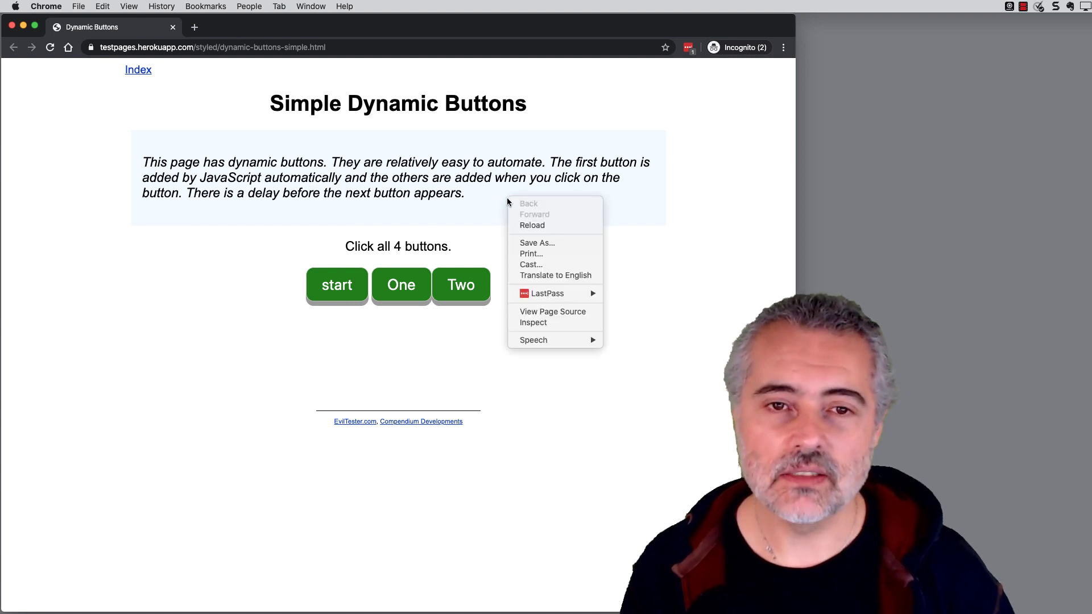
{"action": "left_click", "coordinate": [538, 325]}
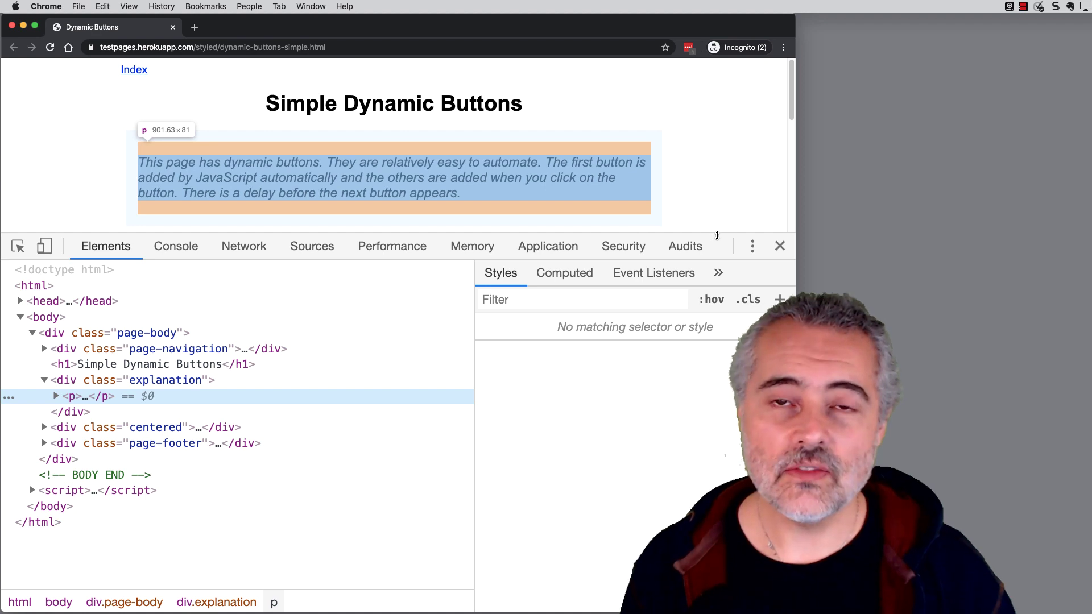
{"action": "left_click_drag", "start_coordinate": [717, 235], "coordinate": [704, 307]}
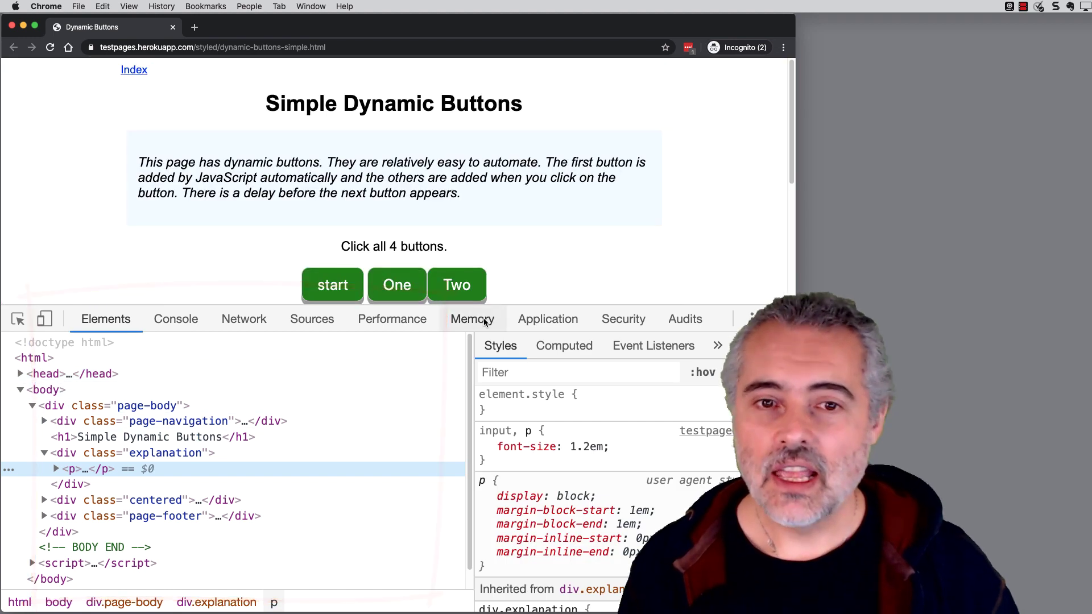
{"action": "scroll", "coordinate": [578, 439], "scroll_direction": "down", "scroll_amount": 3}
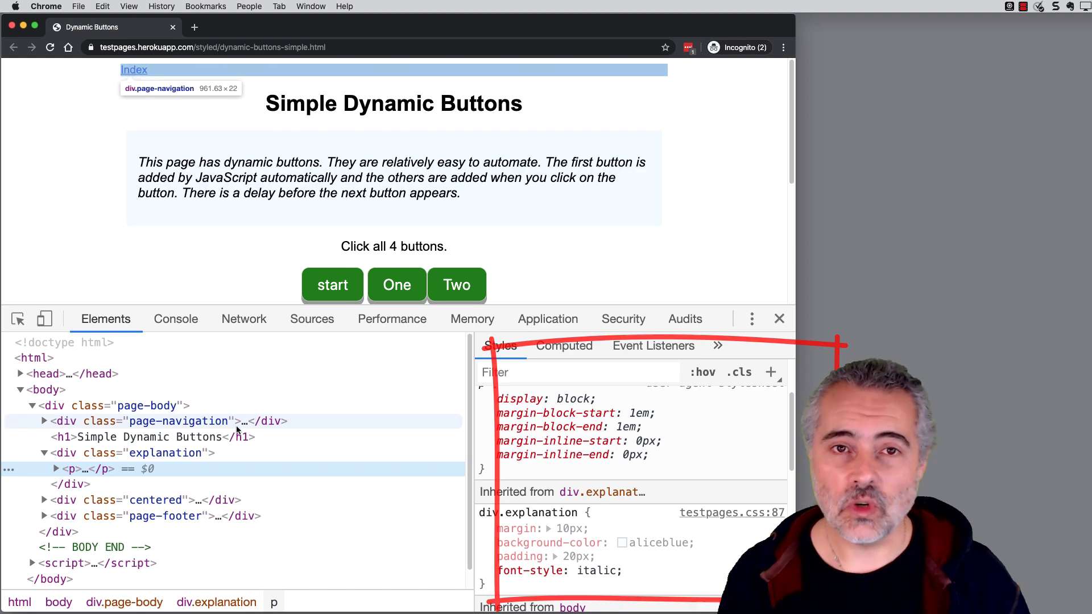
Step: Expand the <script> element in Elements to read the window.onload and createButton code
{"action": "scroll", "coordinate": [171, 484], "scroll_direction": "down", "scroll_amount": 1}
{"action": "left_click", "coordinate": [33, 544]}
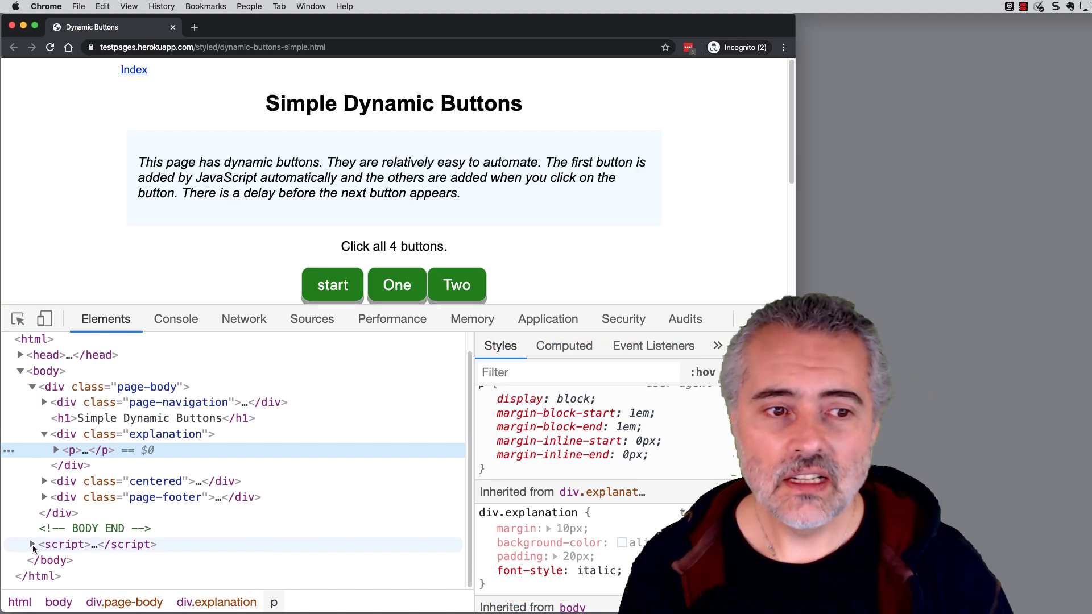
{"action": "scroll", "coordinate": [255, 501], "scroll_direction": "down", "scroll_amount": 5}
{"action": "scroll", "coordinate": [255, 500], "scroll_direction": "up", "scroll_amount": 2}
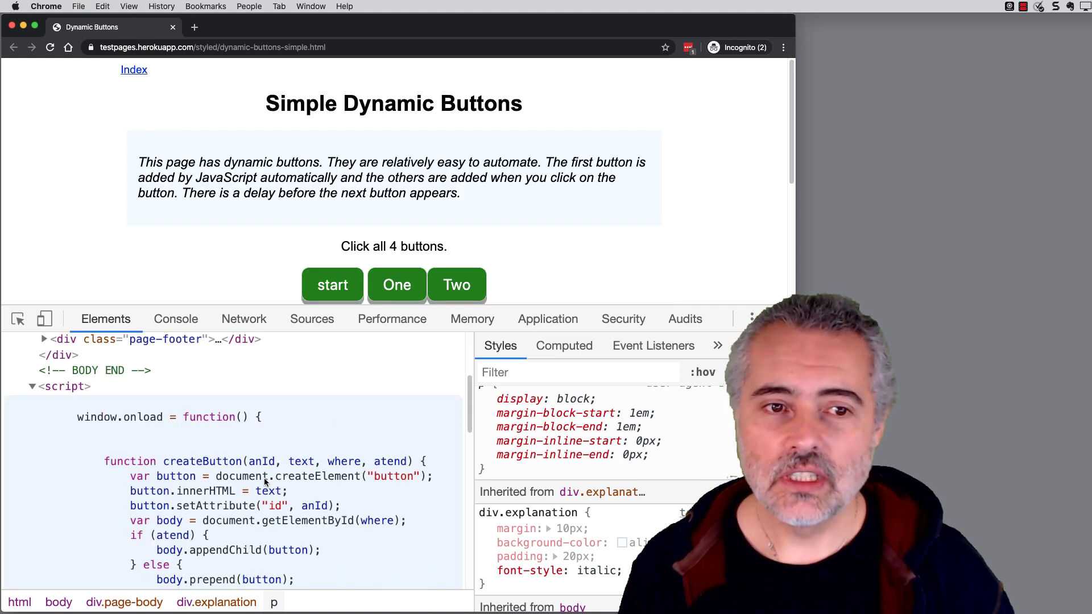
{"action": "scroll", "coordinate": [265, 478], "scroll_direction": "down", "scroll_amount": 1}
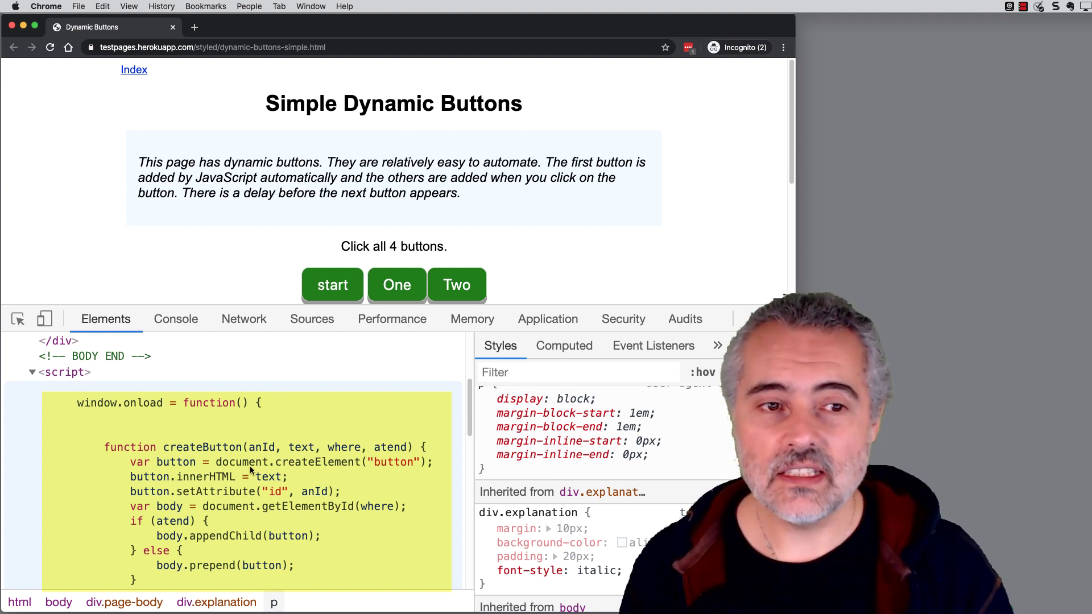
Step: Collapse the script, select <html>, widen the sidebar to view Computed styles, then close DevTools
{"action": "left_click", "coordinate": [30, 374]}
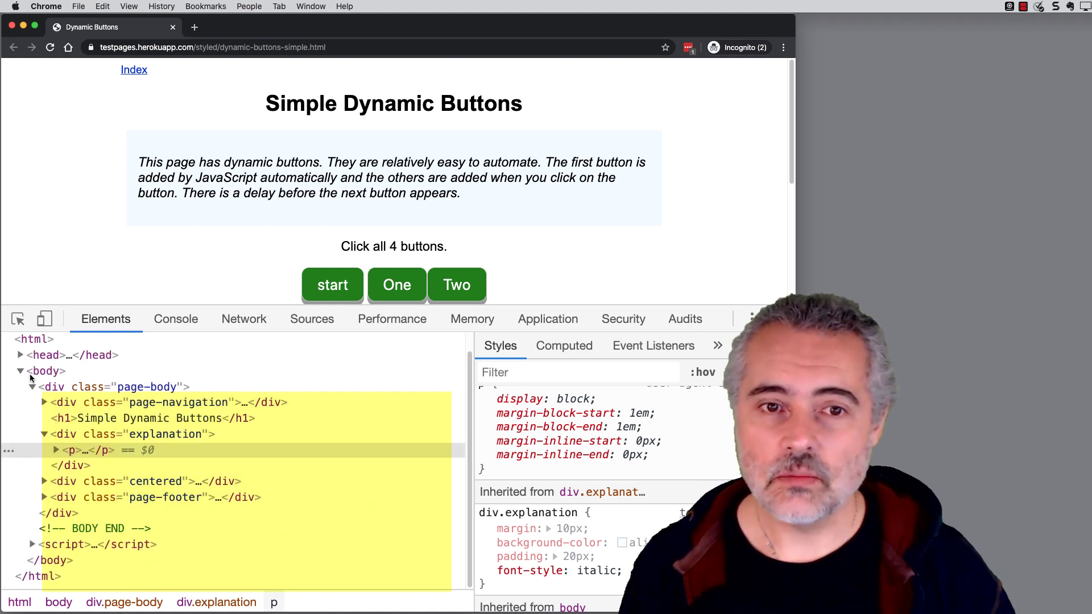
{"action": "key", "text": "Up"}
{"action": "key", "text": "Up"}
{"action": "key", "text": "Up"}
{"action": "key", "text": "Up"}
{"action": "key", "text": "Up"}
{"action": "key", "text": "Up"}
{"action": "key", "text": "Up"}
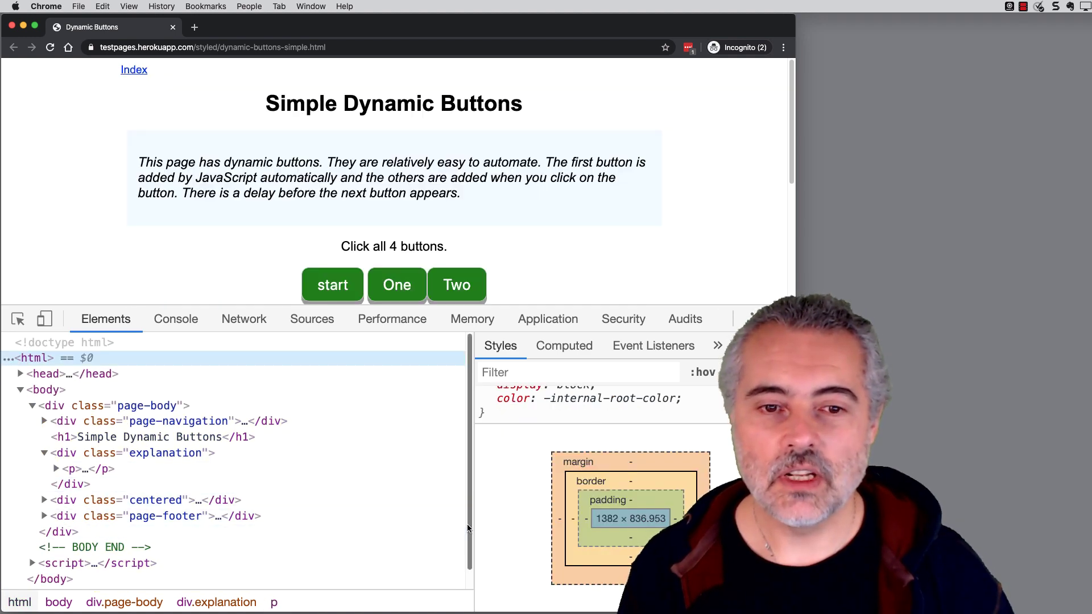
{"action": "left_click_drag", "start_coordinate": [473, 524], "coordinate": [27, 523]}
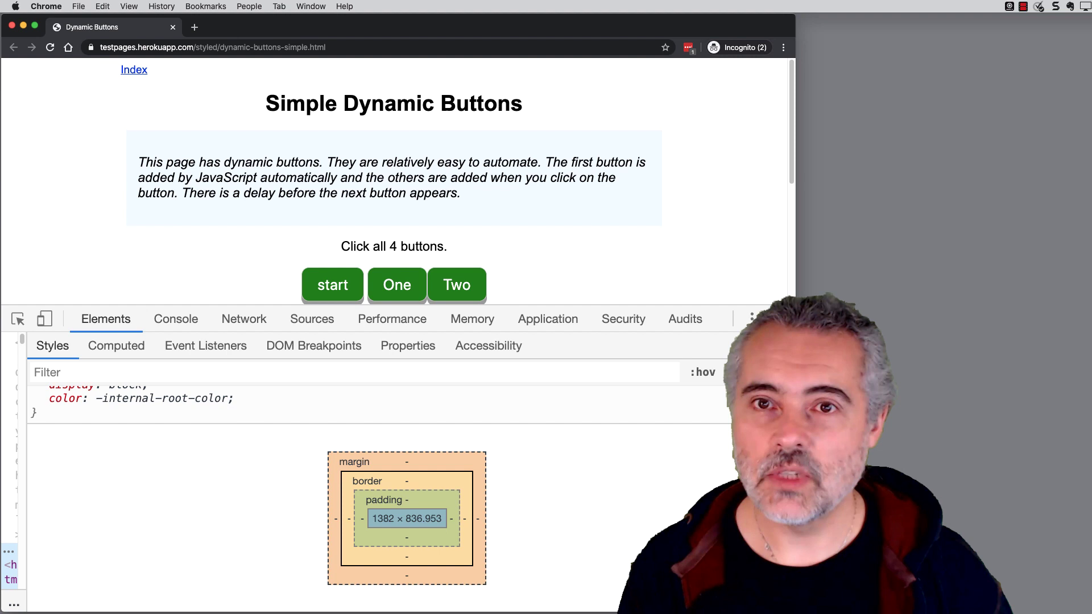
{"action": "left_click", "coordinate": [108, 348]}
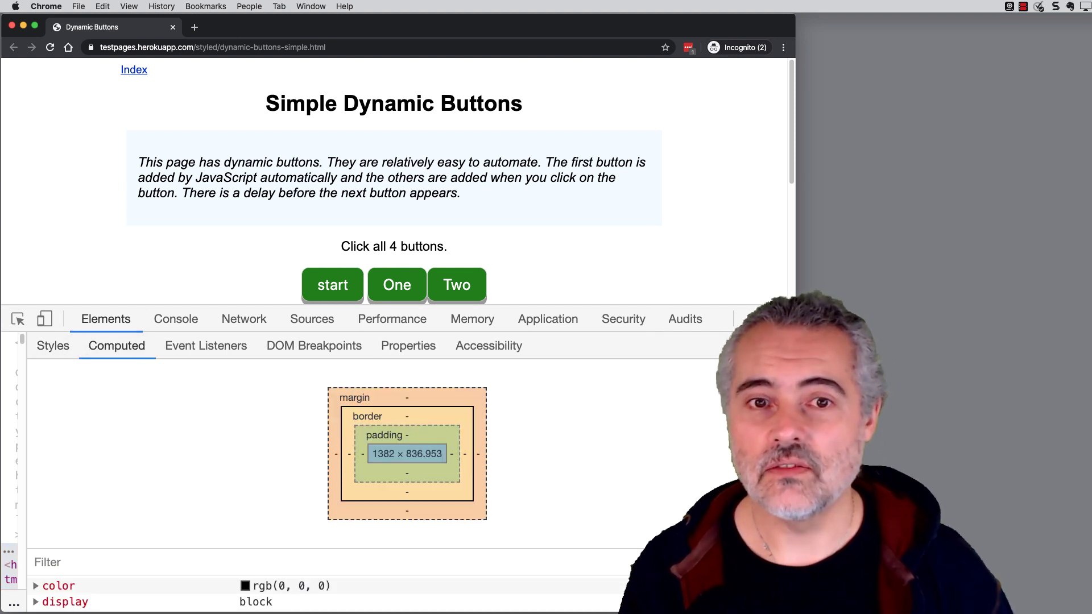
{"action": "key", "text": "super+alt+i"}
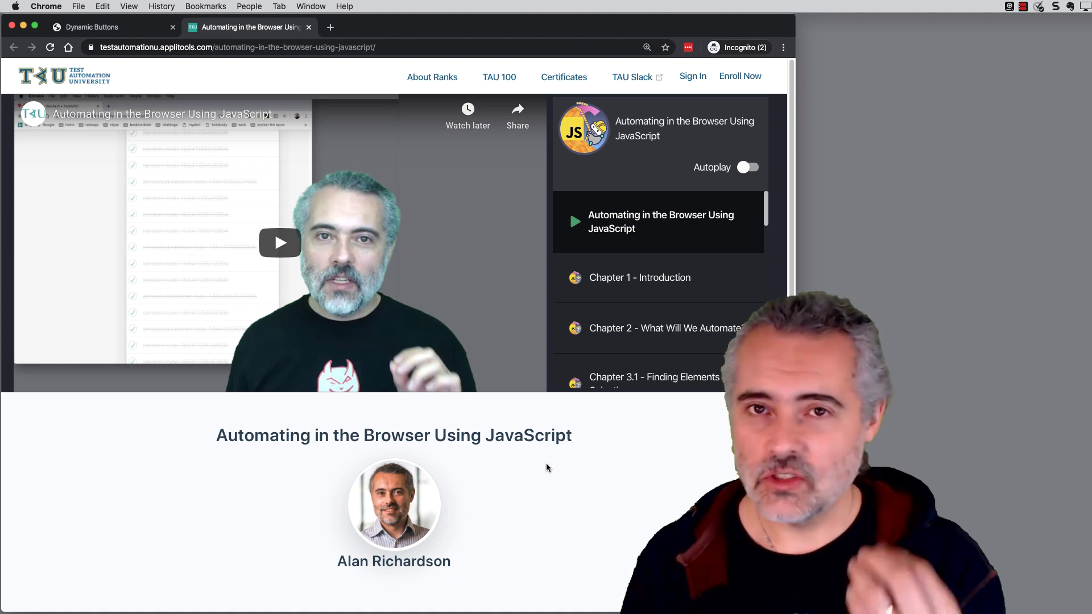
Step: Scroll down the newly opened JavaScript learning resource page
{"action": "scroll", "coordinate": [519, 461], "scroll_direction": "down", "scroll_amount": 1}
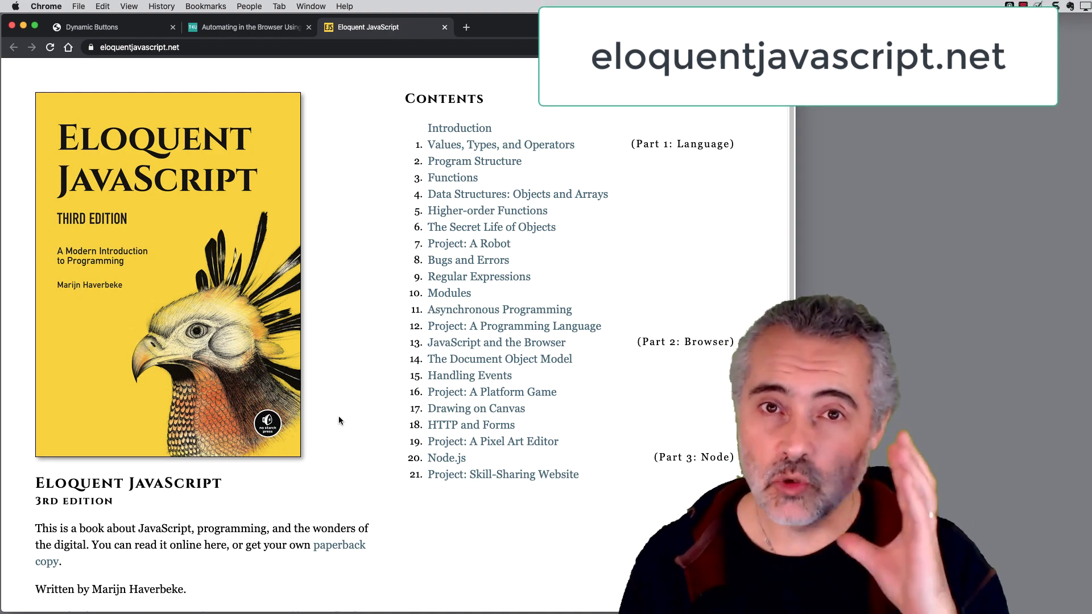
Step: Scroll down and back up through the Eloquent JavaScript contents list
{"action": "scroll", "coordinate": [340, 418], "scroll_direction": "down", "scroll_amount": 1}
{"action": "scroll", "coordinate": [340, 413], "scroll_direction": "down", "scroll_amount": 10}
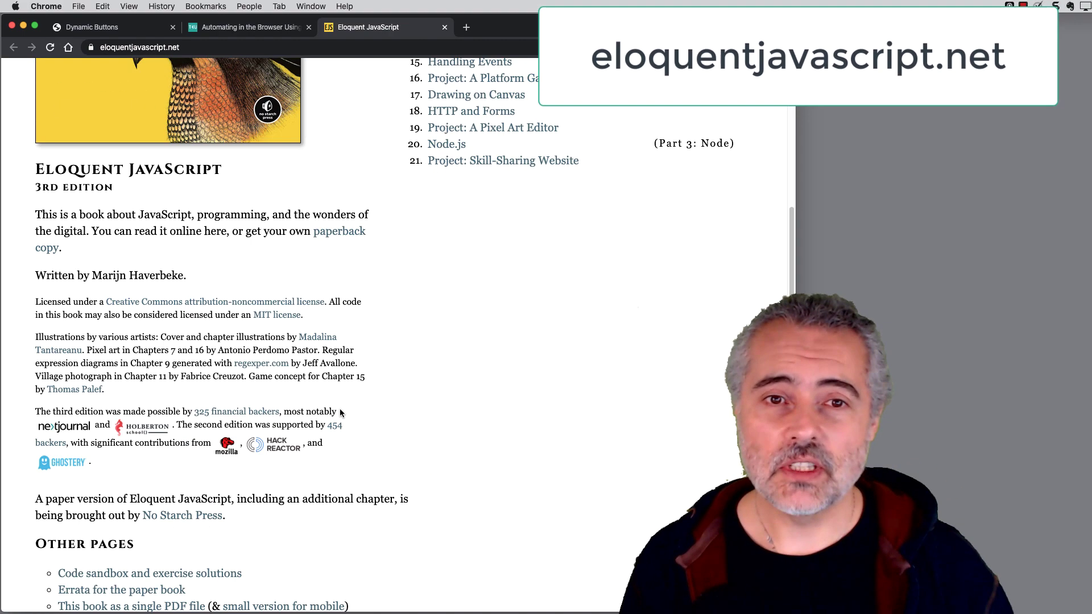
{"action": "scroll", "coordinate": [344, 401], "scroll_direction": "up", "scroll_amount": 8}
{"action": "scroll", "coordinate": [346, 398], "scroll_direction": "up", "scroll_amount": 3}
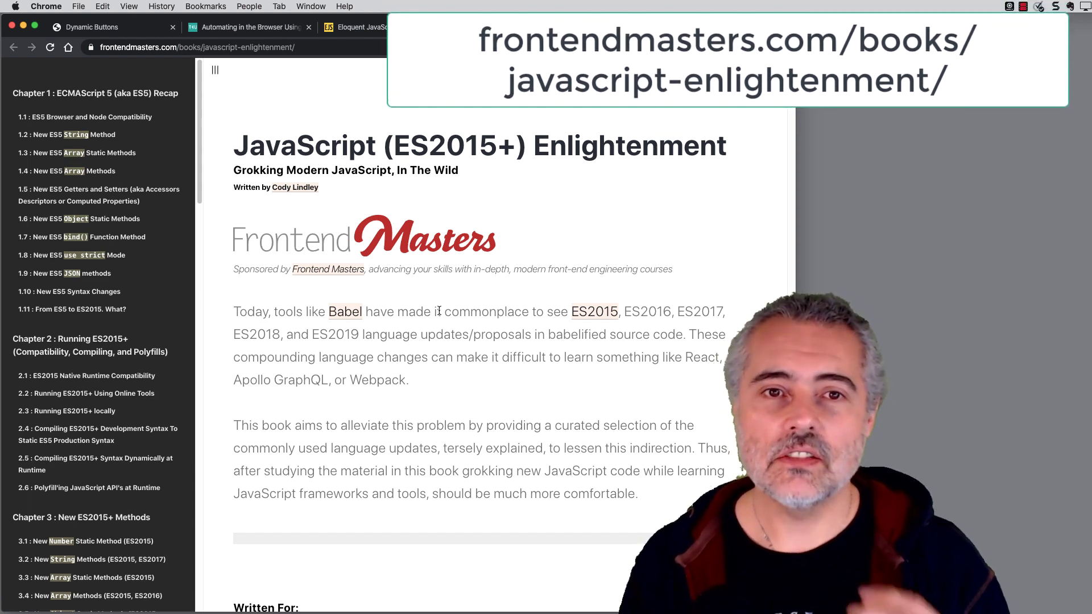
Step: Scroll down the Speaking JavaScript homepage on speakingjs.com
{"action": "scroll", "coordinate": [439, 311], "scroll_direction": "down", "scroll_amount": 1}
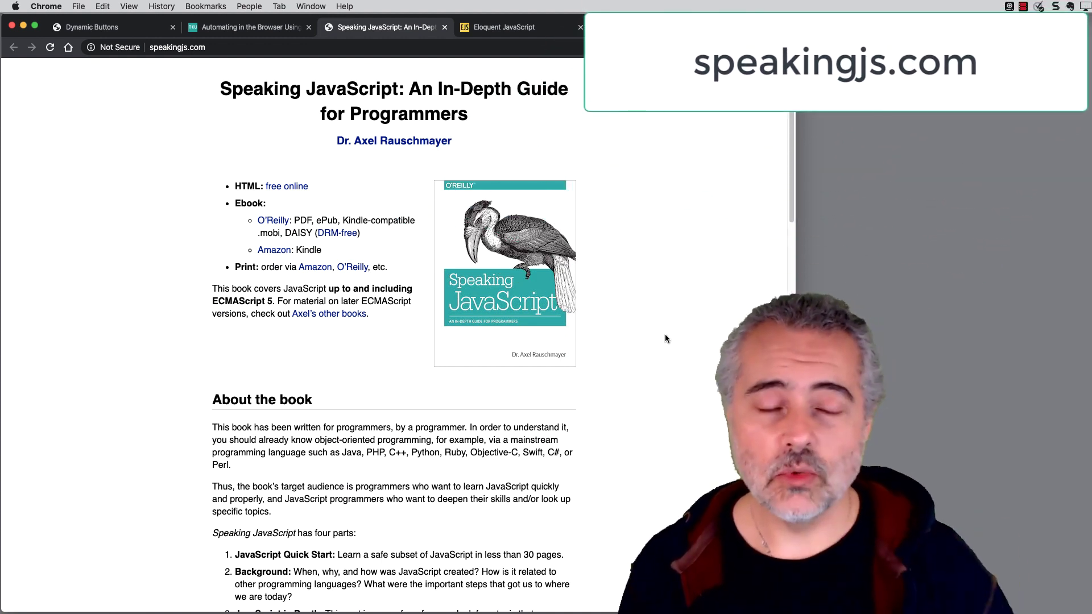
Step: Open the free online edition of Speaking JavaScript at speakingjs.com/es5/index.html
{"action": "scroll", "coordinate": [671, 316], "scroll_direction": "down", "scroll_amount": 10}
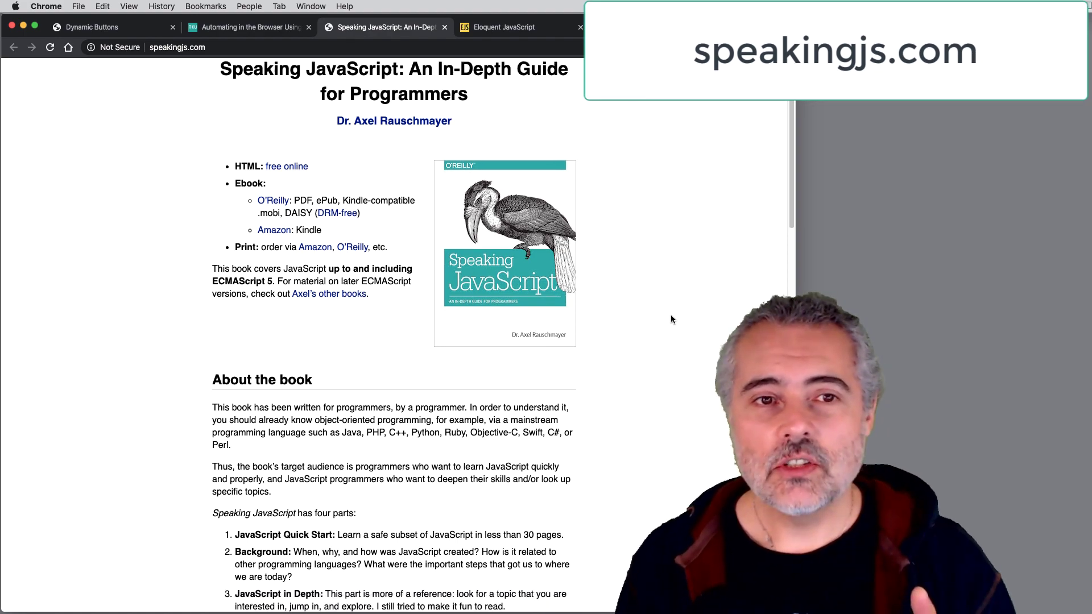
{"action": "scroll", "coordinate": [332, 166], "scroll_direction": "up", "scroll_amount": 10}
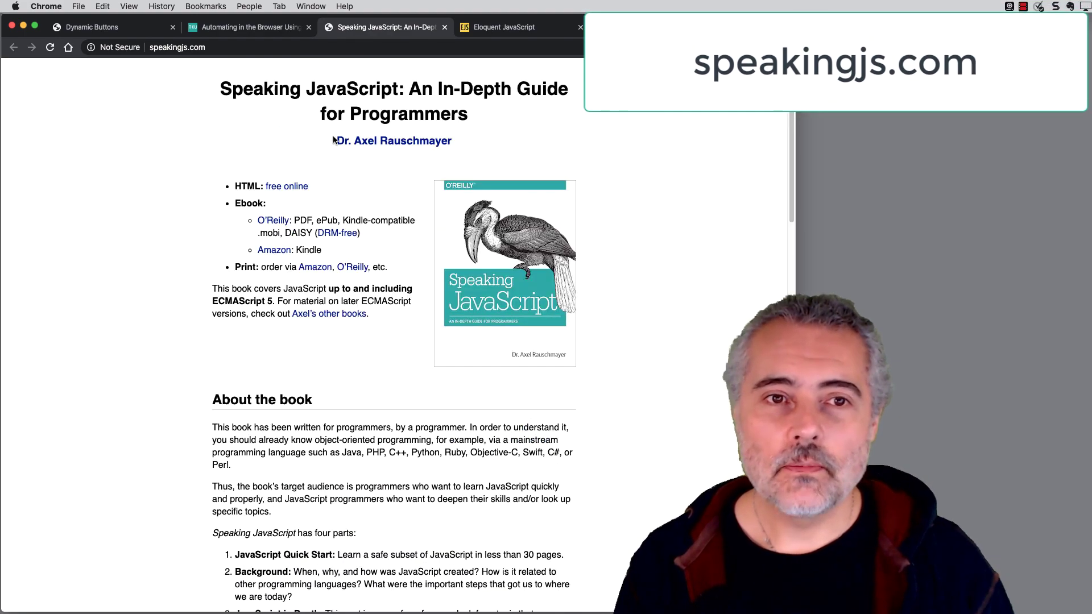
{"action": "left_click", "coordinate": [295, 187]}
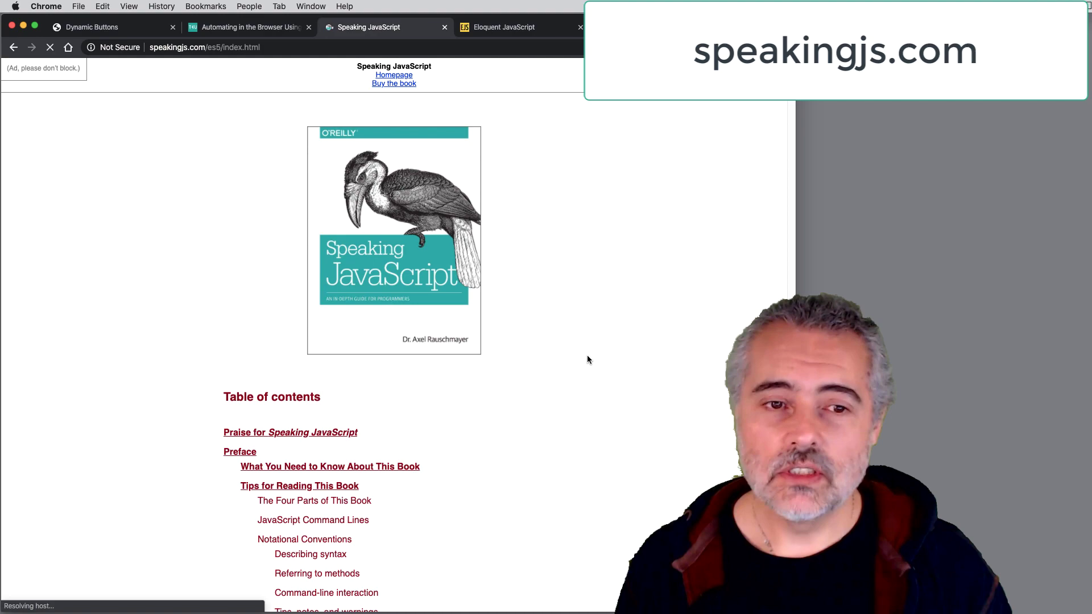
Step: Scroll through the online edition's full table of contents
{"action": "scroll", "coordinate": [588, 356], "scroll_direction": "down", "scroll_amount": 5}
{"action": "scroll", "coordinate": [588, 356], "scroll_direction": "down", "scroll_amount": 8}
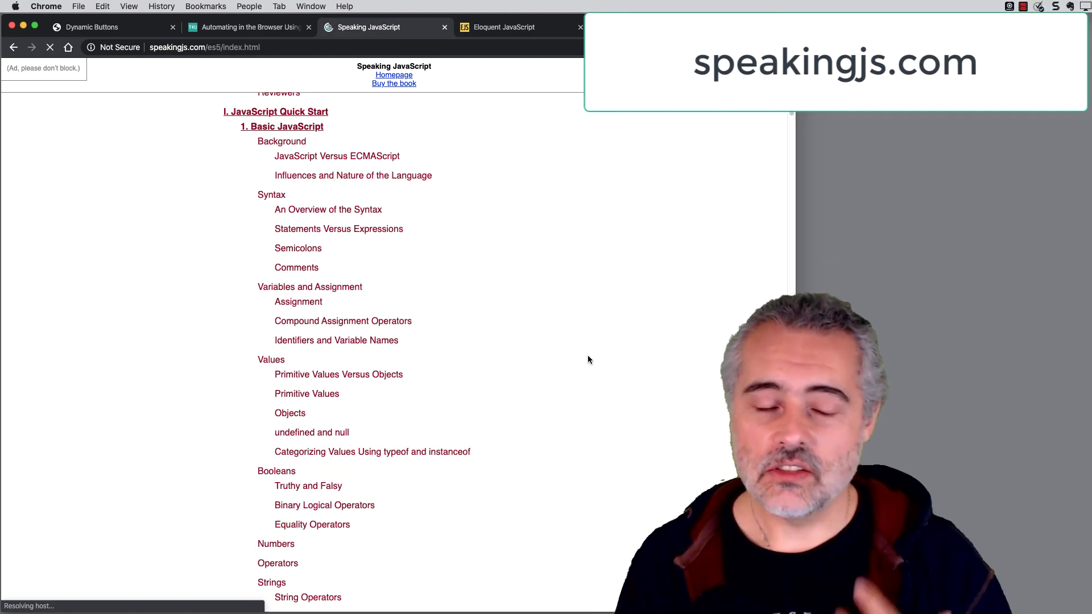
{"action": "scroll", "coordinate": [588, 357], "scroll_direction": "down", "scroll_amount": 20}
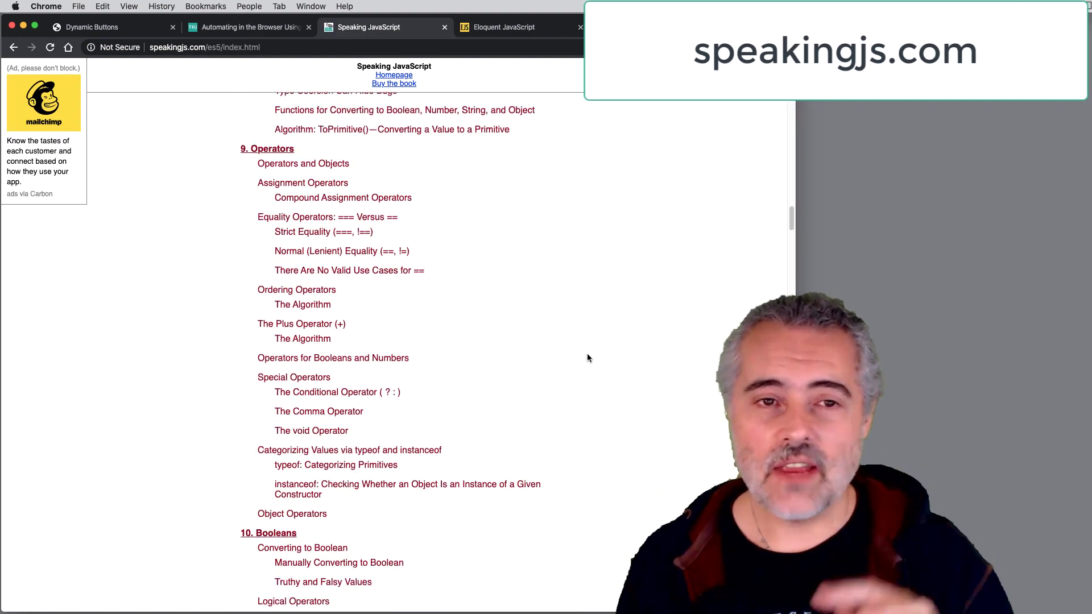
{"action": "scroll", "coordinate": [587, 357], "scroll_direction": "down", "scroll_amount": 10}
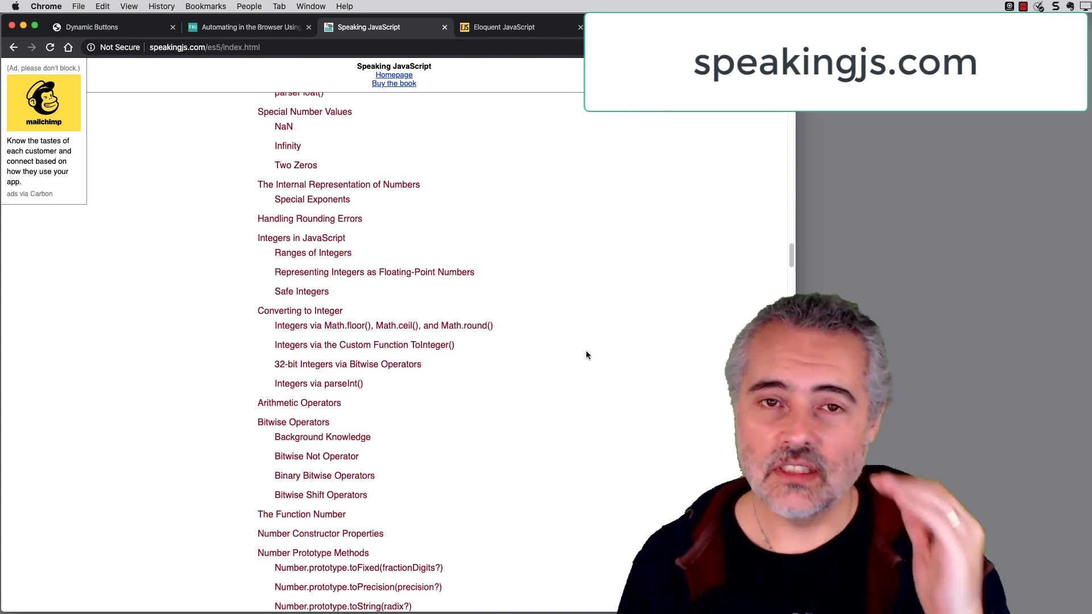
{"action": "scroll", "coordinate": [586, 354], "scroll_direction": "down", "scroll_amount": 20}
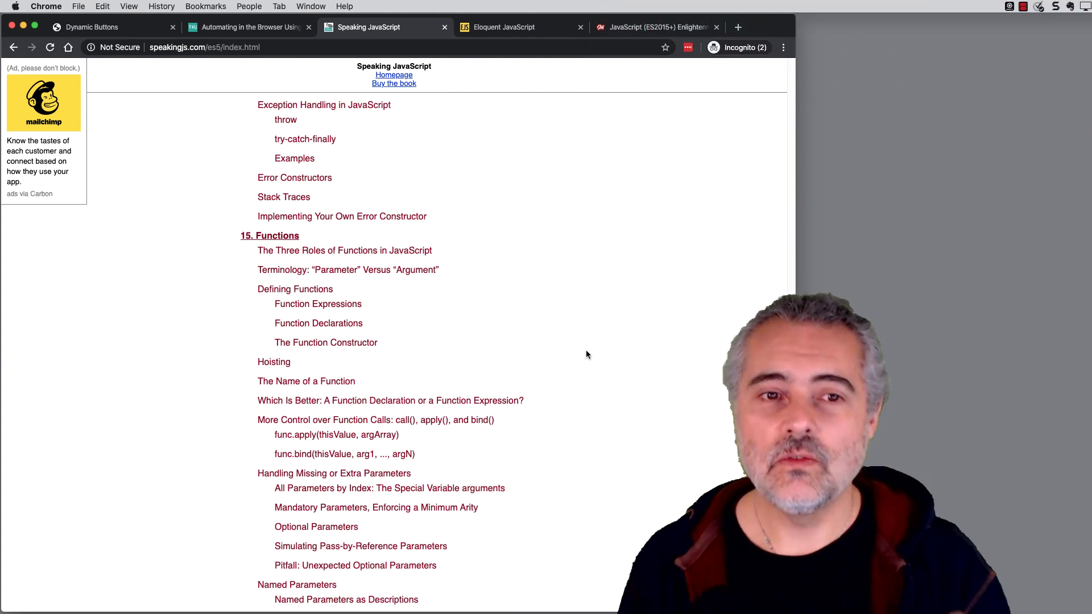
{"action": "scroll", "coordinate": [586, 354], "scroll_direction": "down", "scroll_amount": 4}
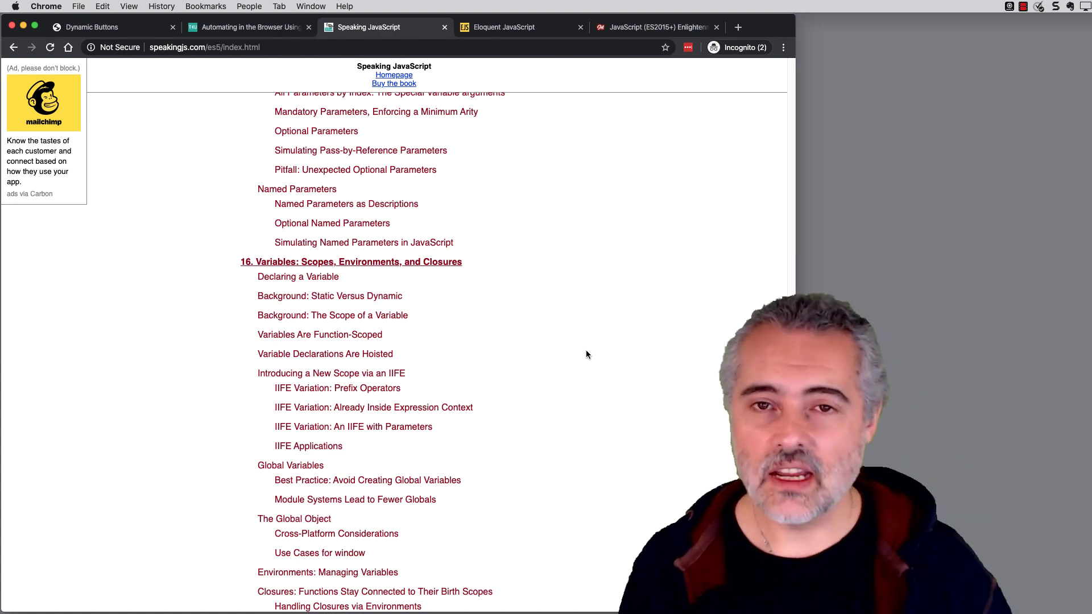
{"action": "scroll", "coordinate": [586, 354], "scroll_direction": "down", "scroll_amount": 18}
{"action": "scroll", "coordinate": [586, 353], "scroll_direction": "down", "scroll_amount": 20}
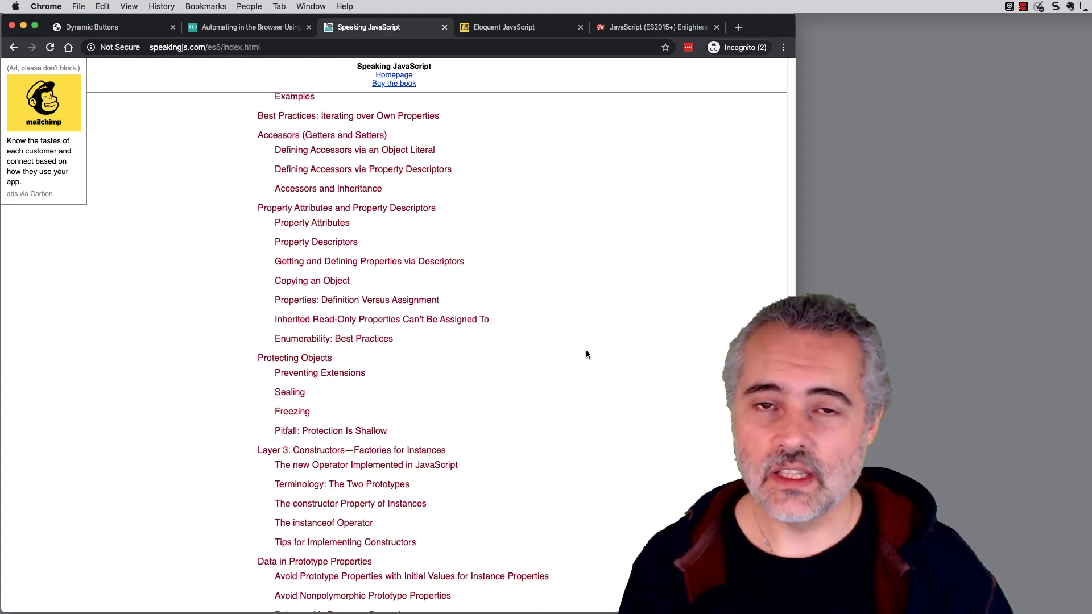
Step: Scroll further down the current book's table of contents
{"action": "scroll", "coordinate": [586, 354], "scroll_direction": "down", "scroll_amount": 18}
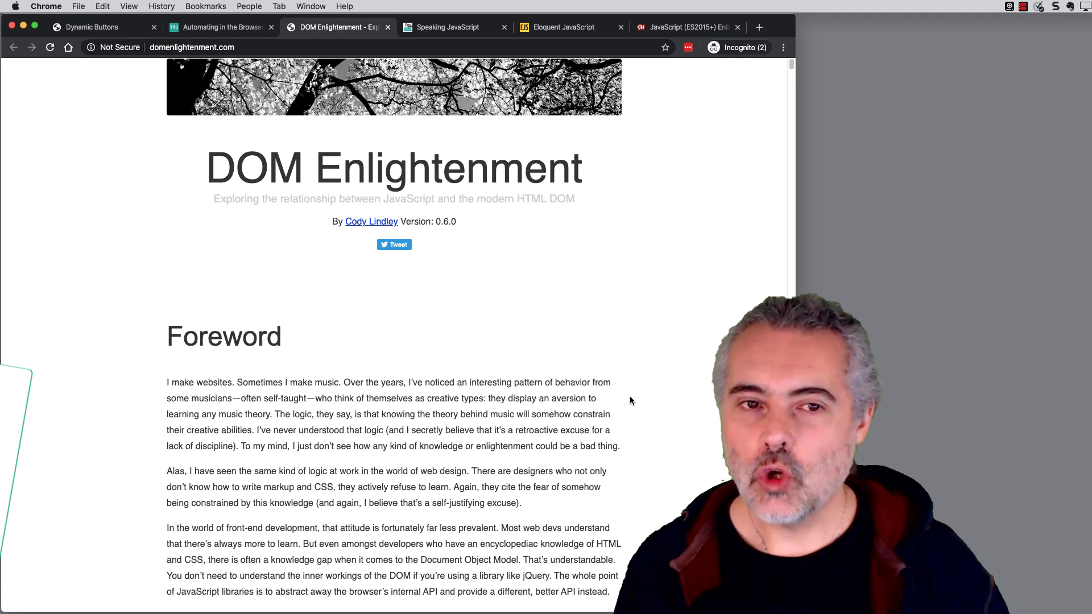
{"action": "scroll", "coordinate": [479, 381], "scroll_direction": "down", "scroll_amount": 20}
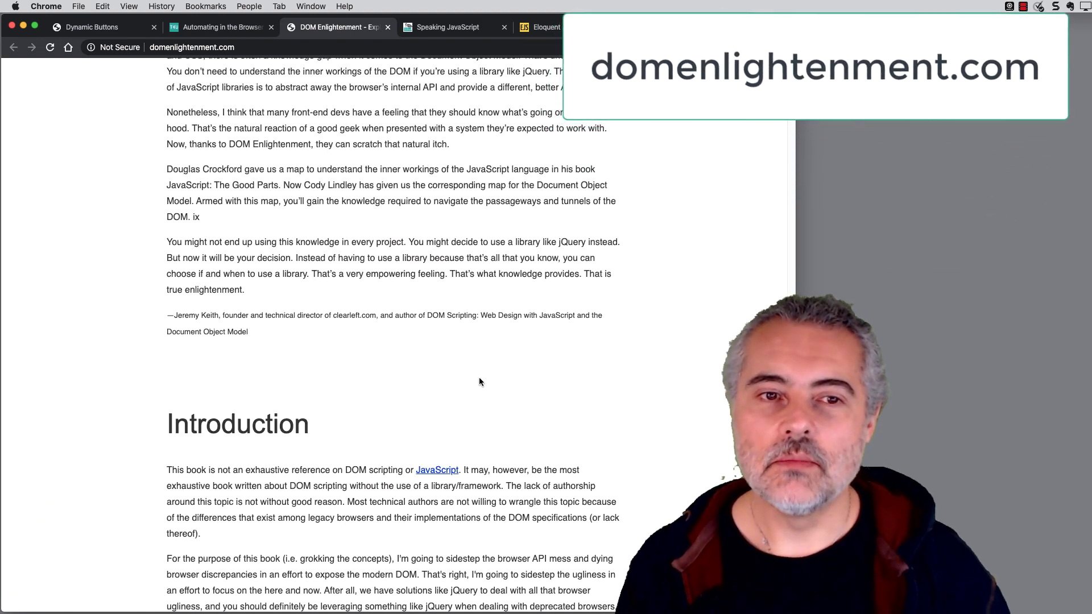
{"action": "scroll", "coordinate": [480, 381], "scroll_direction": "down", "scroll_amount": 12}
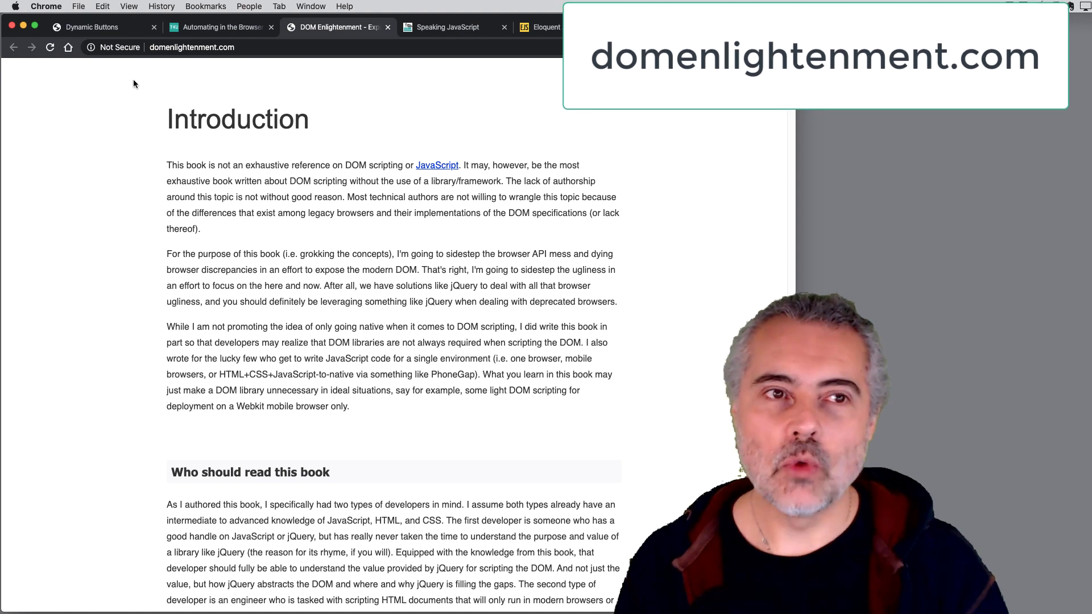
Step: Inspect the Dynamic Buttons page in DevTools and expand the div.page-body node to list its children
{"action": "left_click", "coordinate": [108, 32]}
{"action": "right_click", "coordinate": [288, 377]}
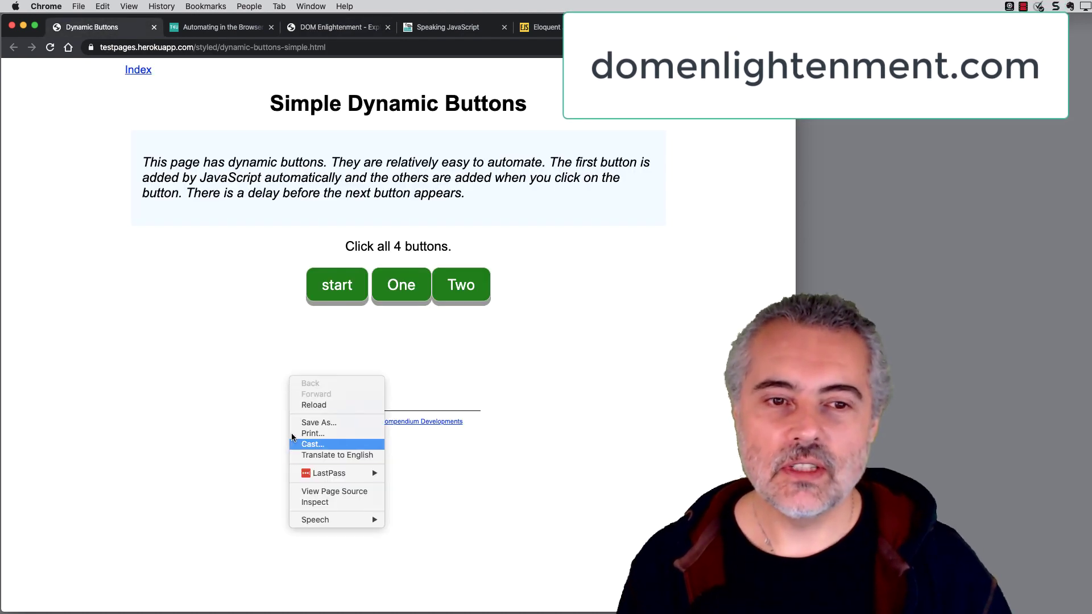
{"action": "left_click", "coordinate": [313, 503]}
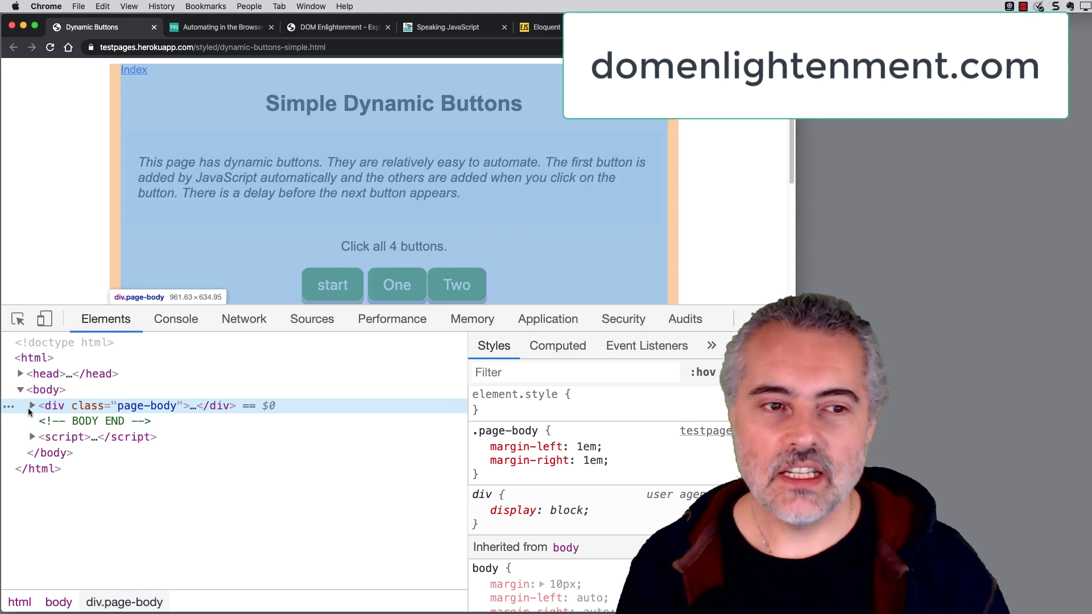
{"action": "left_click", "coordinate": [31, 406]}
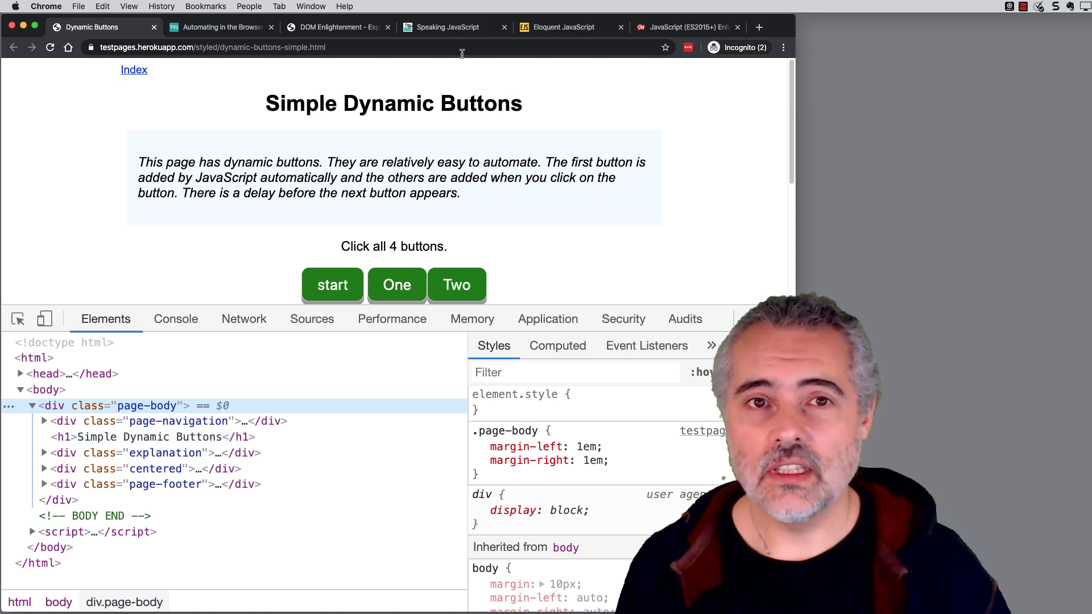
{"action": "left_click", "coordinate": [341, 27]}
Step: Scroll through the DOM Enlightenment book's table of contents
{"action": "scroll", "coordinate": [494, 369], "scroll_direction": "down", "scroll_amount": 15}
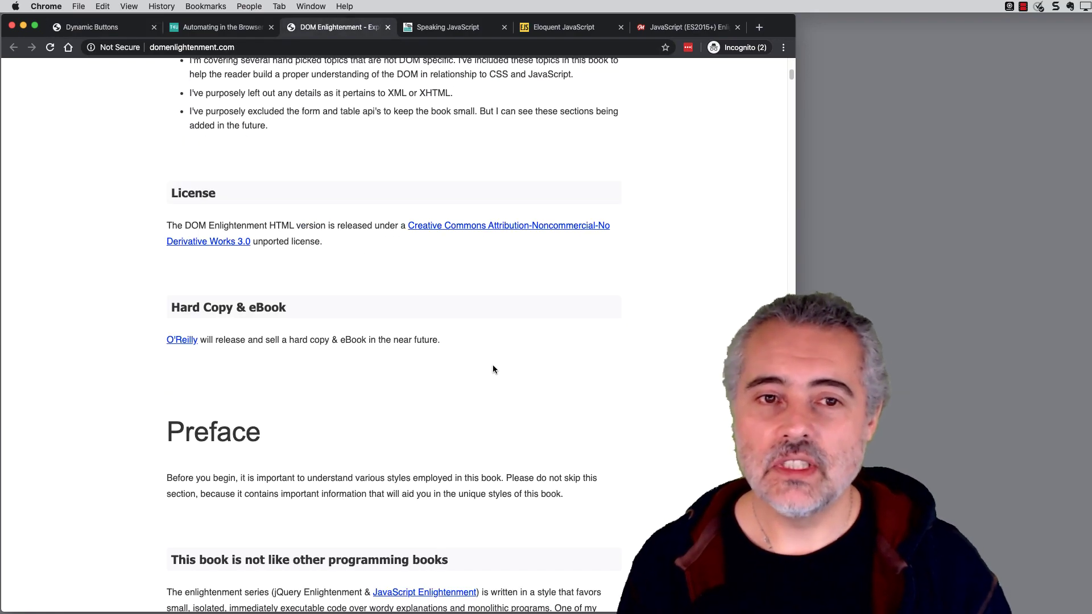
{"action": "scroll", "coordinate": [492, 363], "scroll_direction": "down", "scroll_amount": 20}
{"action": "scroll", "coordinate": [491, 357], "scroll_direction": "down", "scroll_amount": 3}
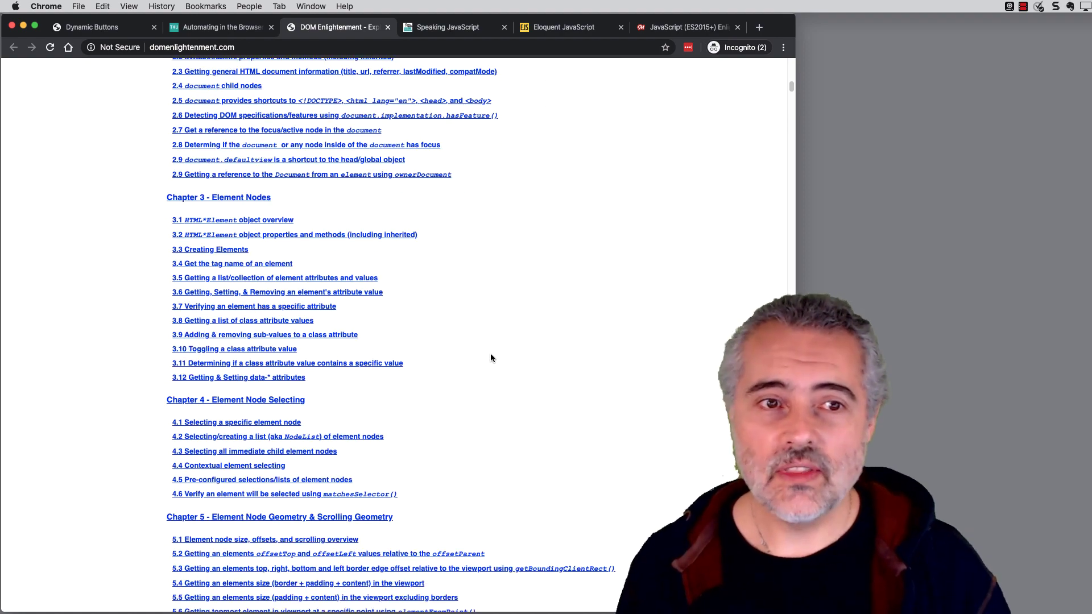
{"action": "scroll", "coordinate": [491, 357], "scroll_direction": "down", "scroll_amount": 4}
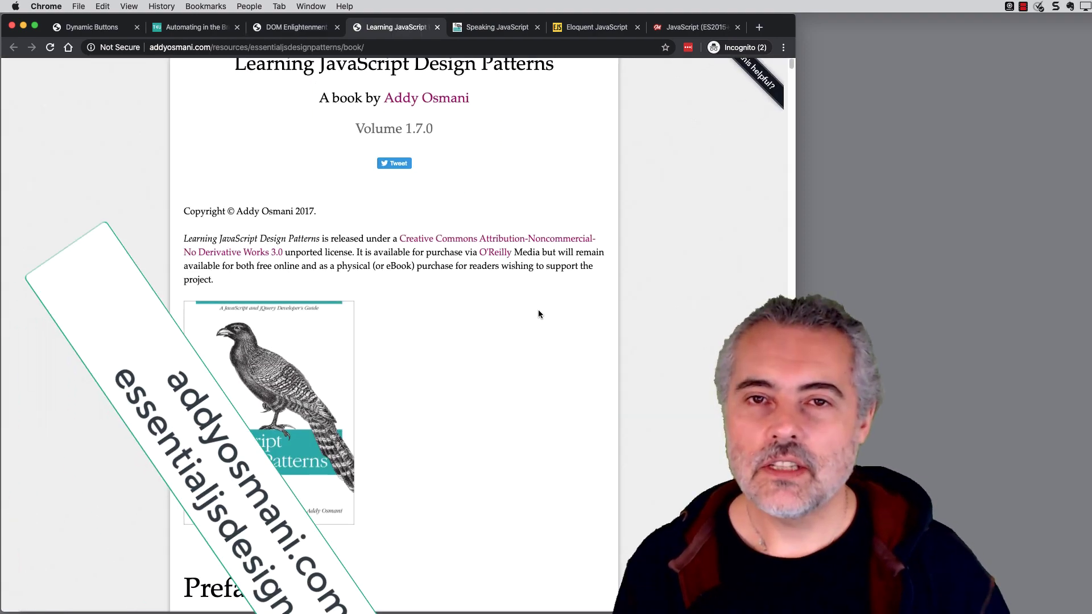
{"action": "scroll", "coordinate": [538, 309], "scroll_direction": "down", "scroll_amount": 20}
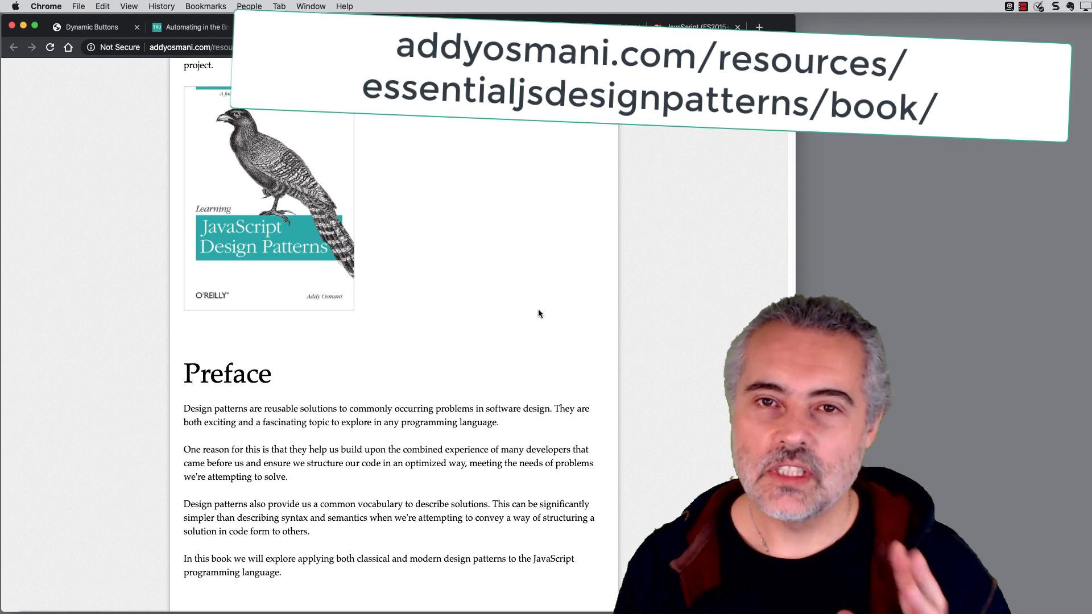
Step: Scroll down and back up through the Learning JavaScript Design Patterns book page
{"action": "scroll", "coordinate": [534, 306], "scroll_direction": "down", "scroll_amount": 3}
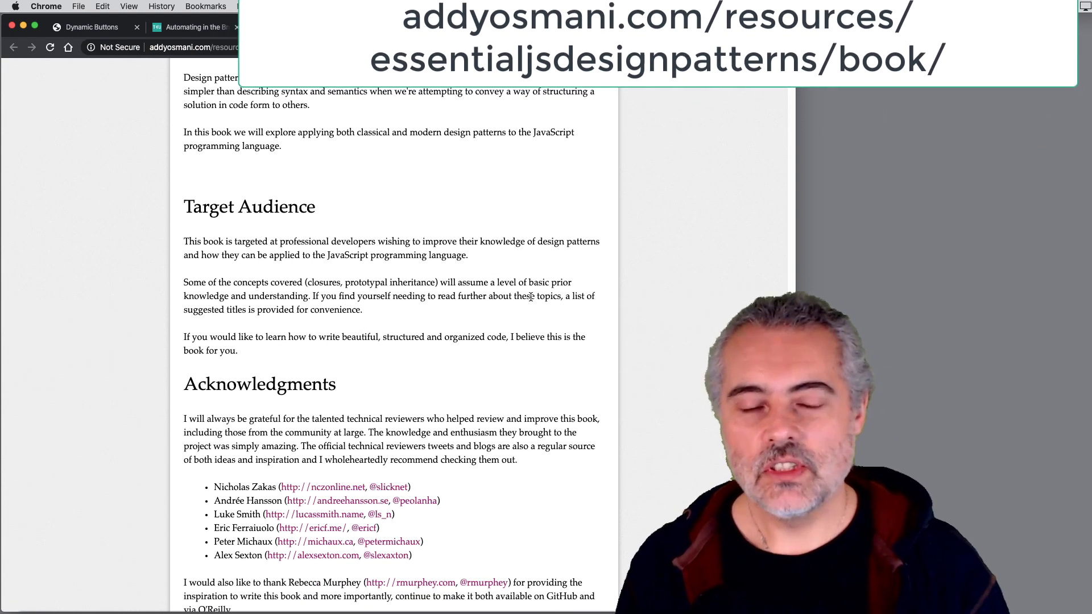
{"action": "scroll", "coordinate": [532, 298], "scroll_direction": "down", "scroll_amount": 4}
{"action": "scroll", "coordinate": [530, 296], "scroll_direction": "up", "scroll_amount": 20}
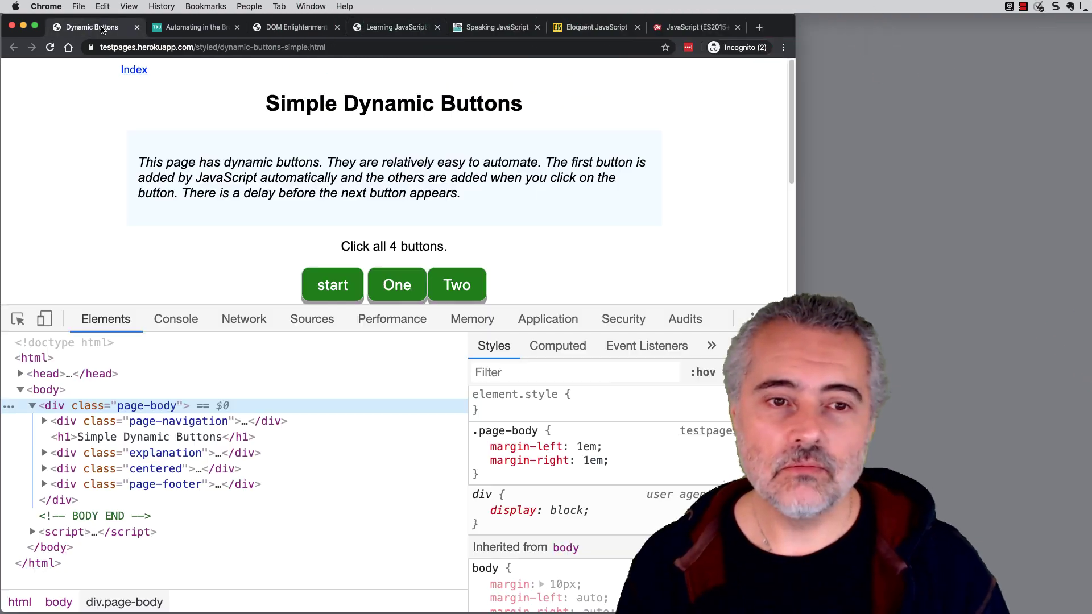
Step: Show the DevTools Console, then bring the JavaScript Browser Automating course support page forward
{"action": "left_click", "coordinate": [166, 321]}
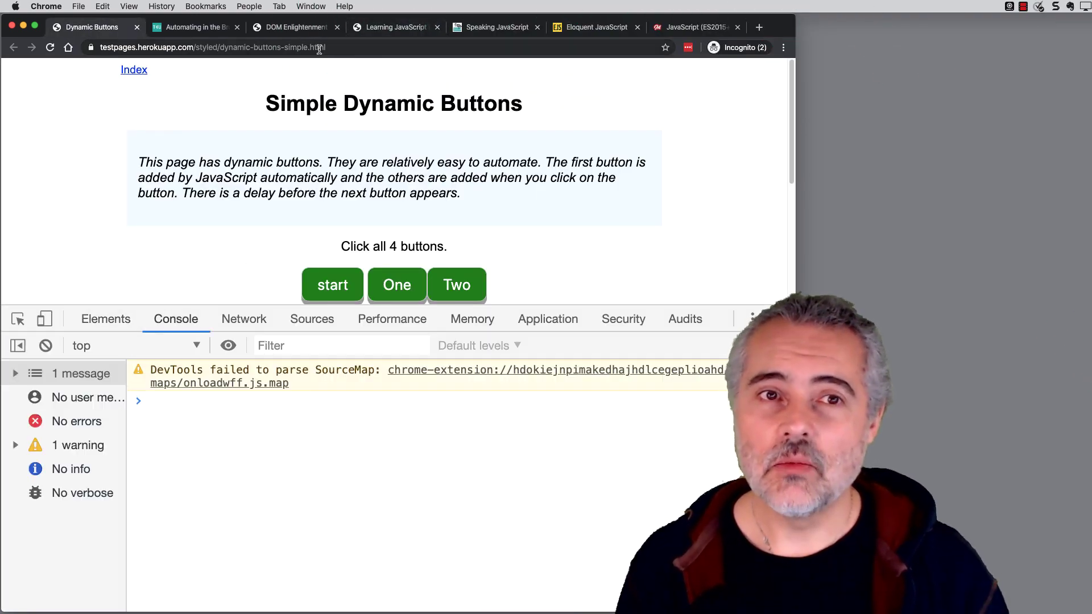
{"action": "left_click", "coordinate": [373, 30]}
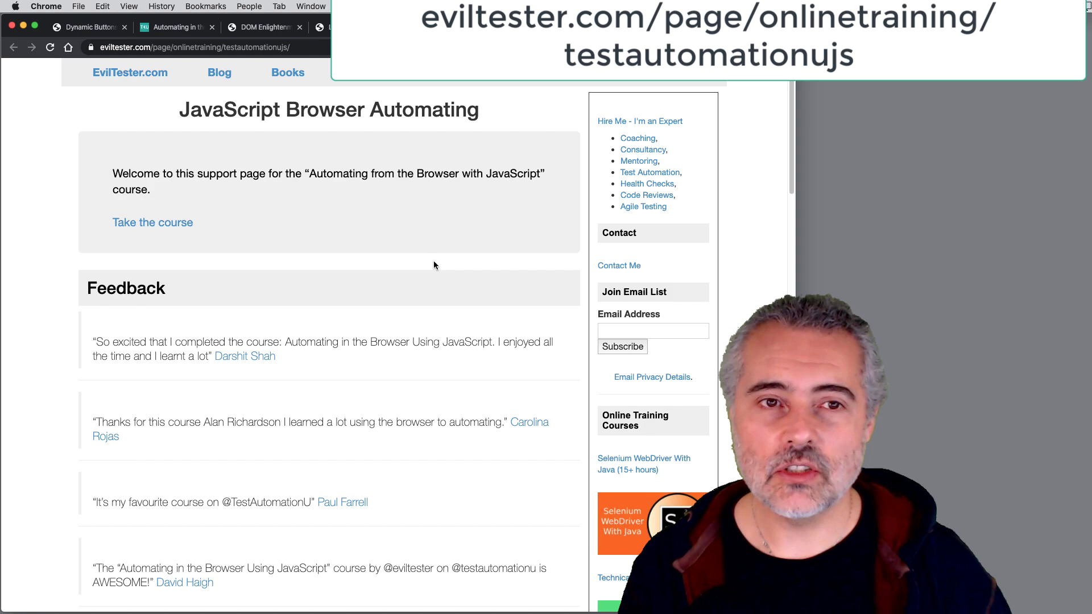
Step: Scroll the course page's resource lists down to the Free Books section
{"action": "scroll", "coordinate": [434, 265], "scroll_direction": "down", "scroll_amount": 10}
{"action": "scroll", "coordinate": [434, 265], "scroll_direction": "down", "scroll_amount": 6}
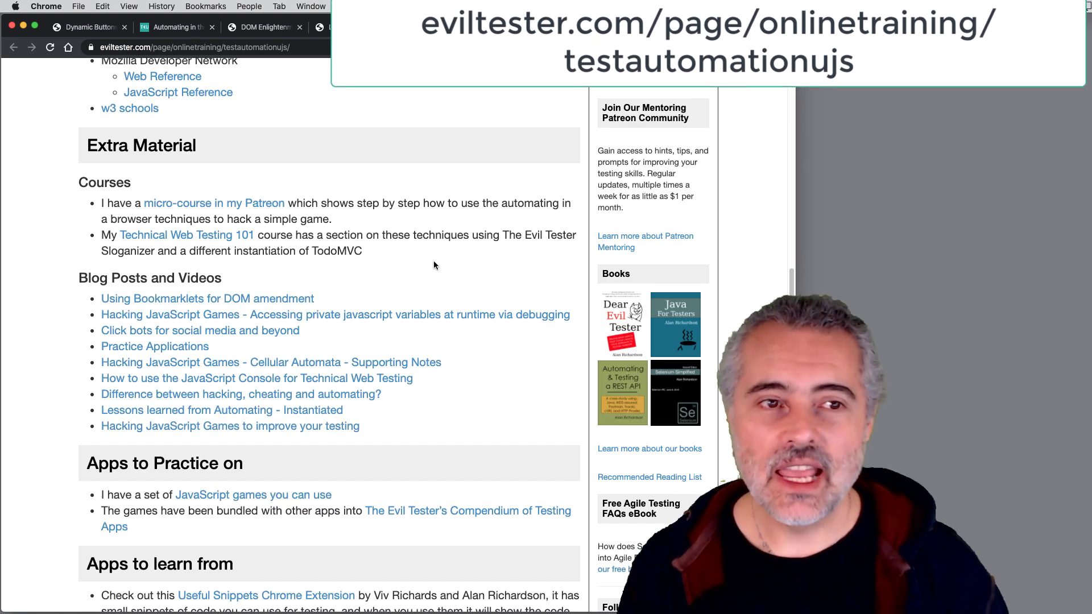
{"action": "scroll", "coordinate": [434, 265], "scroll_direction": "down", "scroll_amount": 2}
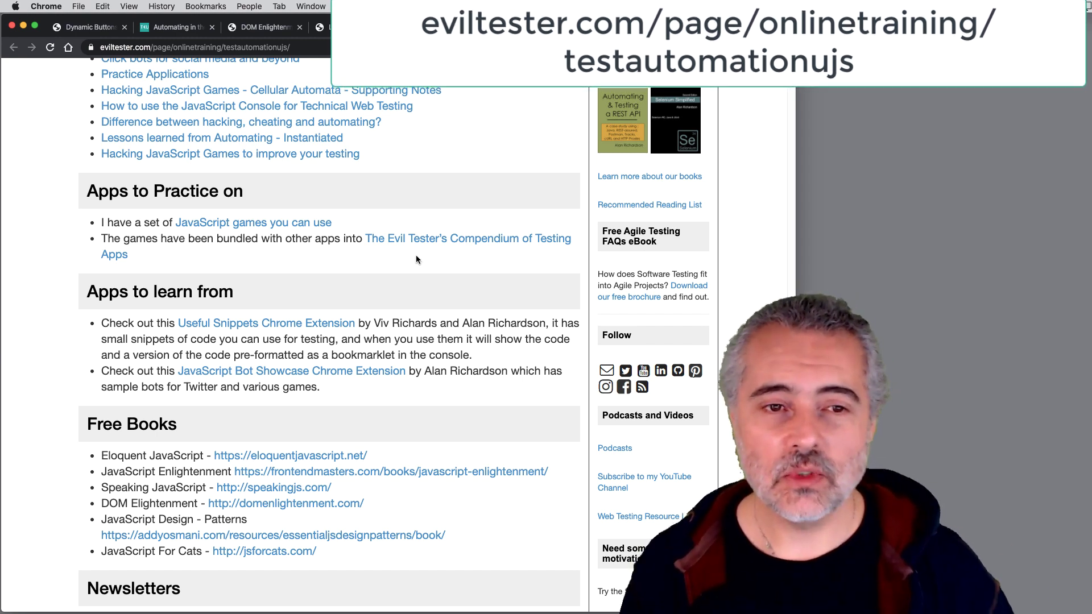
{"action": "scroll", "coordinate": [415, 255], "scroll_direction": "down", "scroll_amount": 5}
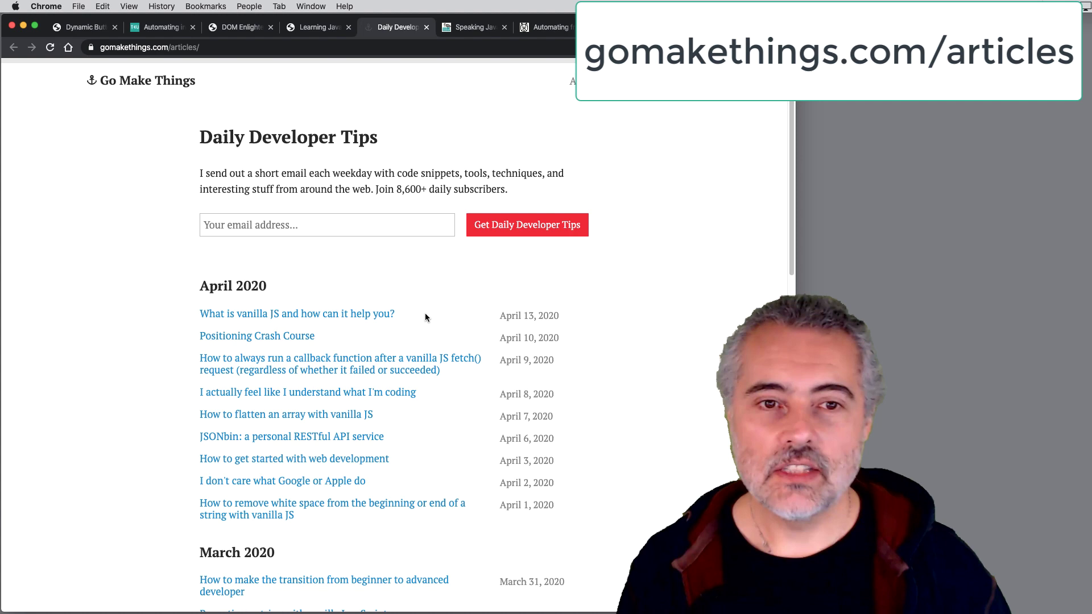
Step: Scroll the Daily Developer Tips article list down and back up
{"action": "scroll", "coordinate": [558, 298], "scroll_direction": "down", "scroll_amount": 5}
{"action": "scroll", "coordinate": [558, 300], "scroll_direction": "down", "scroll_amount": 13}
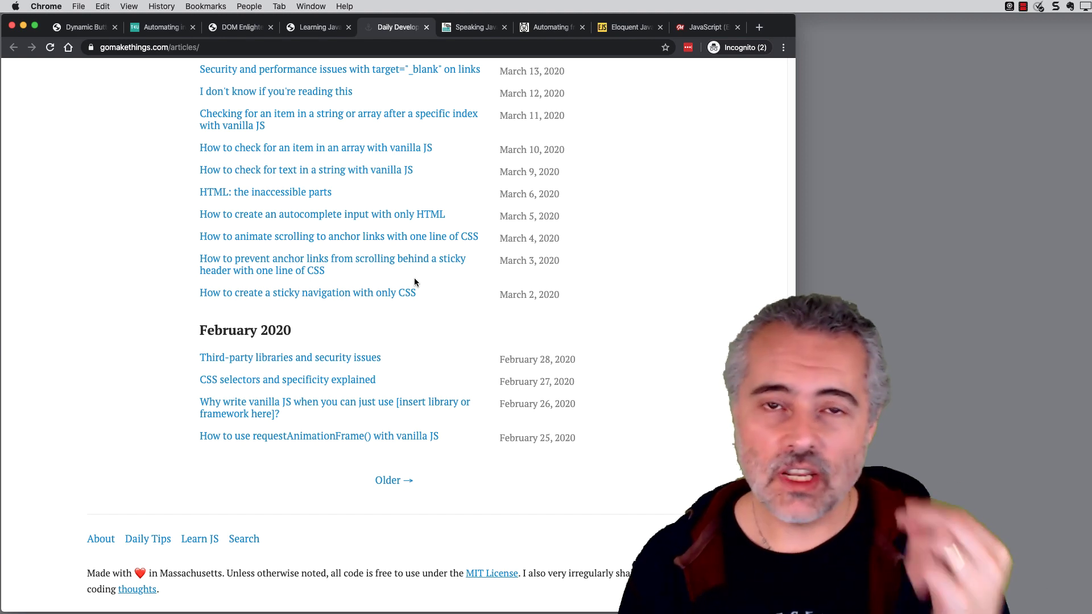
{"action": "scroll", "coordinate": [414, 279], "scroll_direction": "up", "scroll_amount": 20}
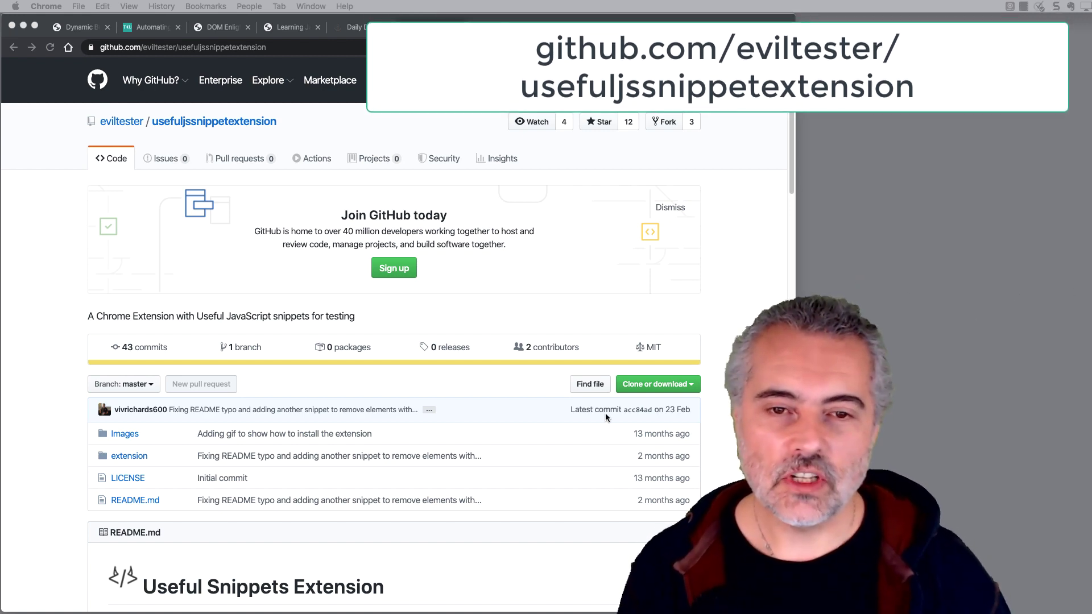
Step: Bring the JavaScript Resources blog window forward and move it to the screen's left
{"action": "scroll", "coordinate": [524, 462], "scroll_direction": "down", "scroll_amount": 5}
{"action": "scroll", "coordinate": [523, 462], "scroll_direction": "down", "scroll_amount": 10}
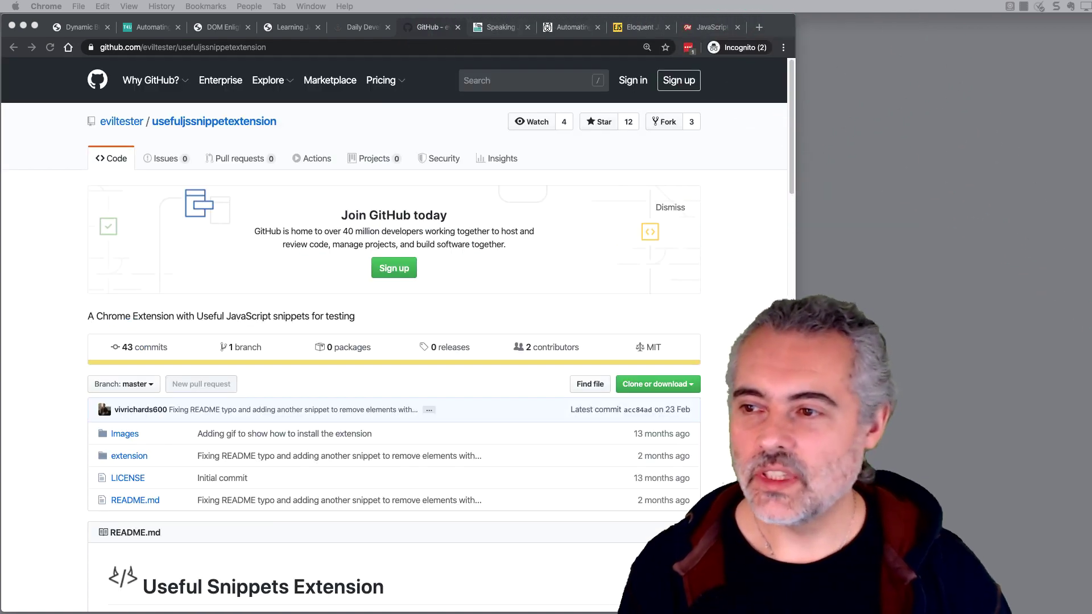
{"action": "key", "text": "super+grave"}
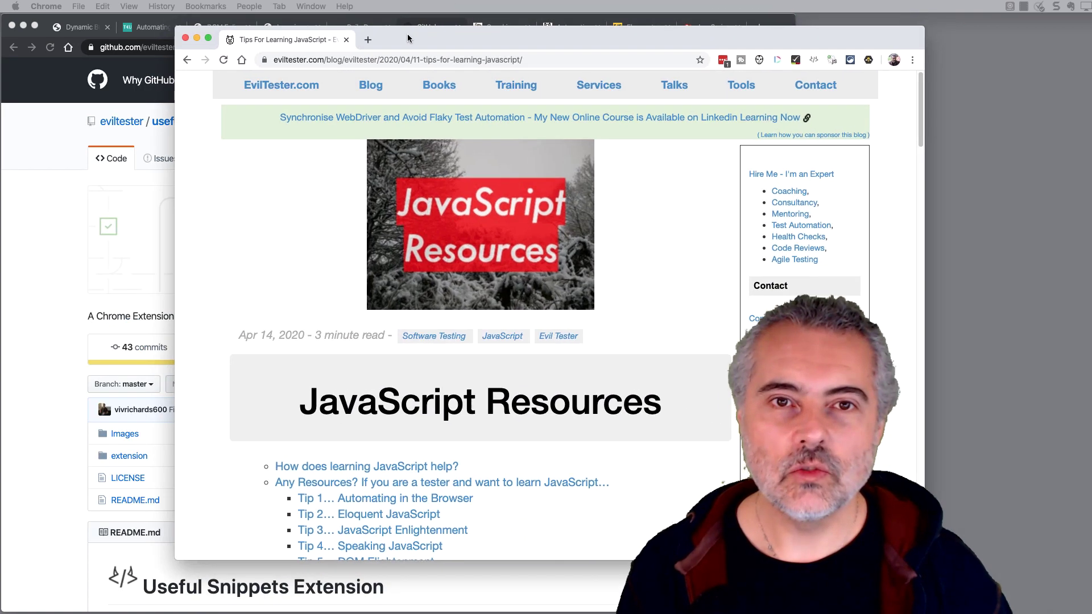
{"action": "left_click_drag", "start_coordinate": [421, 33], "coordinate": [251, 26]}
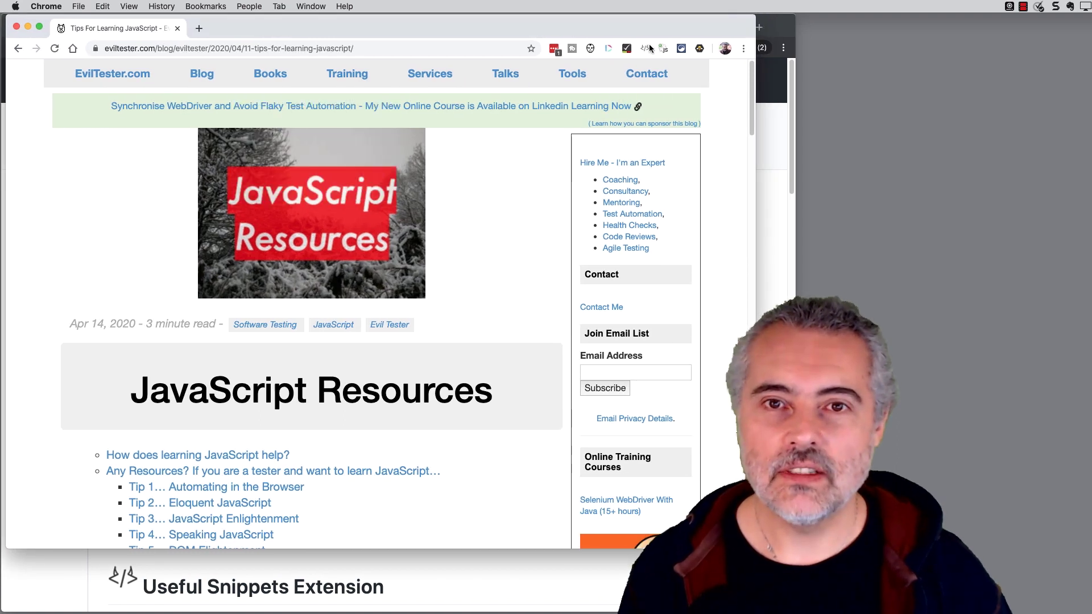
Step: Run Useful Snippets > Accessibility > Show Inputs Without Labels on the blog post
{"action": "right_click", "coordinate": [645, 49]}
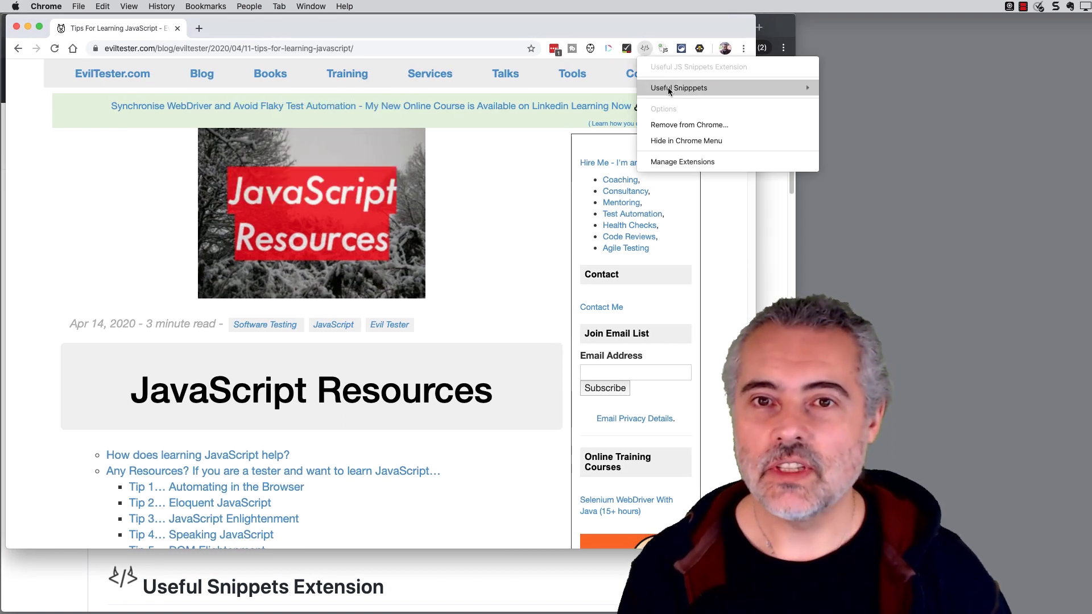
{"action": "mouse_move", "coordinate": [676, 93]}
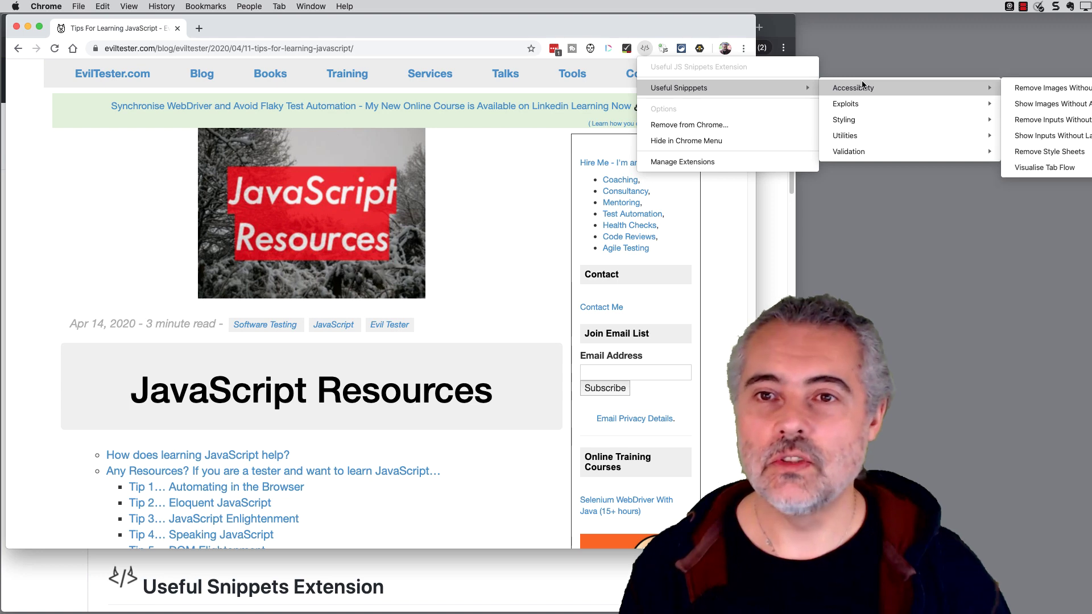
{"action": "mouse_move", "coordinate": [862, 86]}
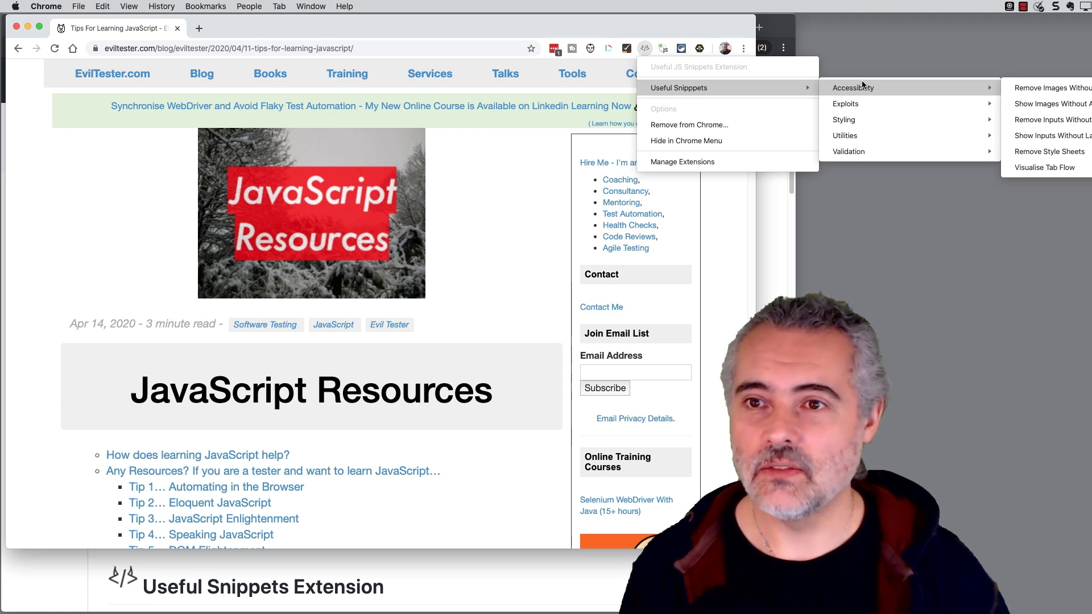
{"action": "left_click", "coordinate": [1036, 137]}
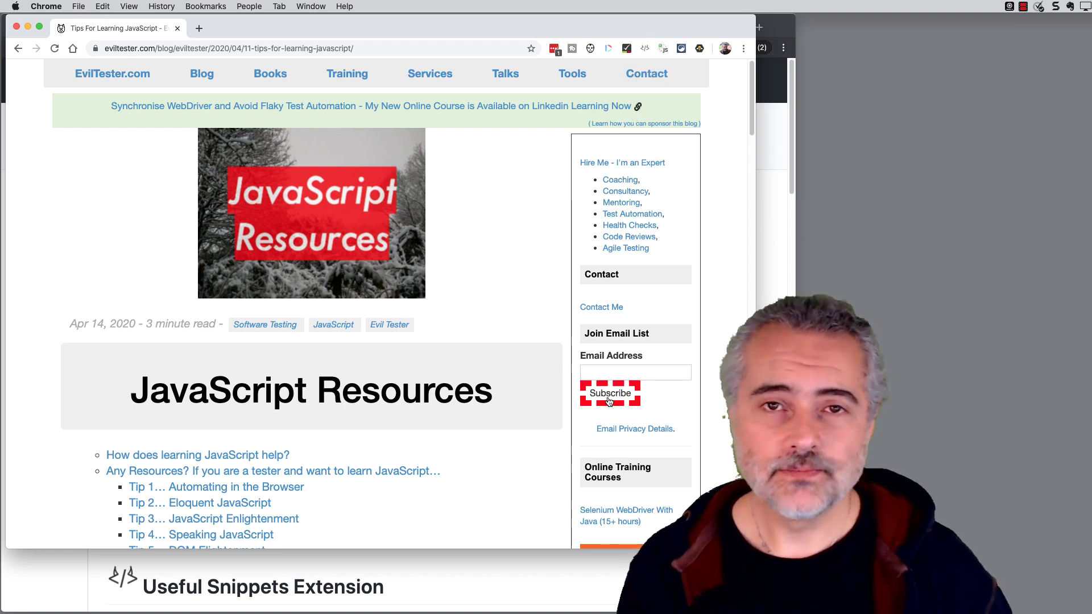
Step: Scroll to the flagged Subscribe input and open Inspect on the page
{"action": "scroll", "coordinate": [605, 405], "scroll_direction": "down", "scroll_amount": 2}
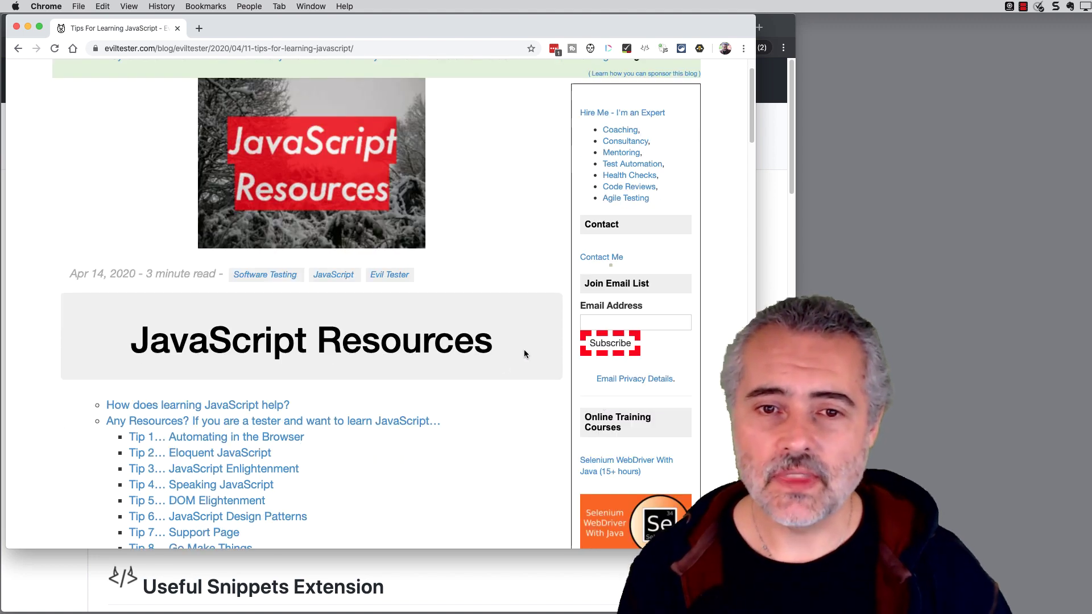
{"action": "right_click", "coordinate": [520, 388]}
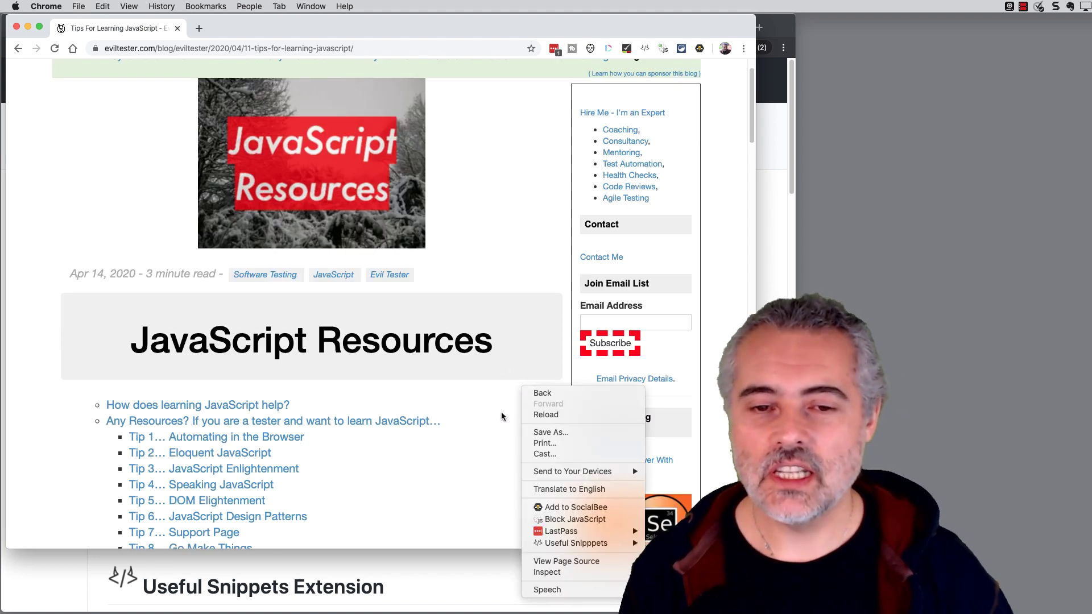
{"action": "left_click", "coordinate": [571, 573]}
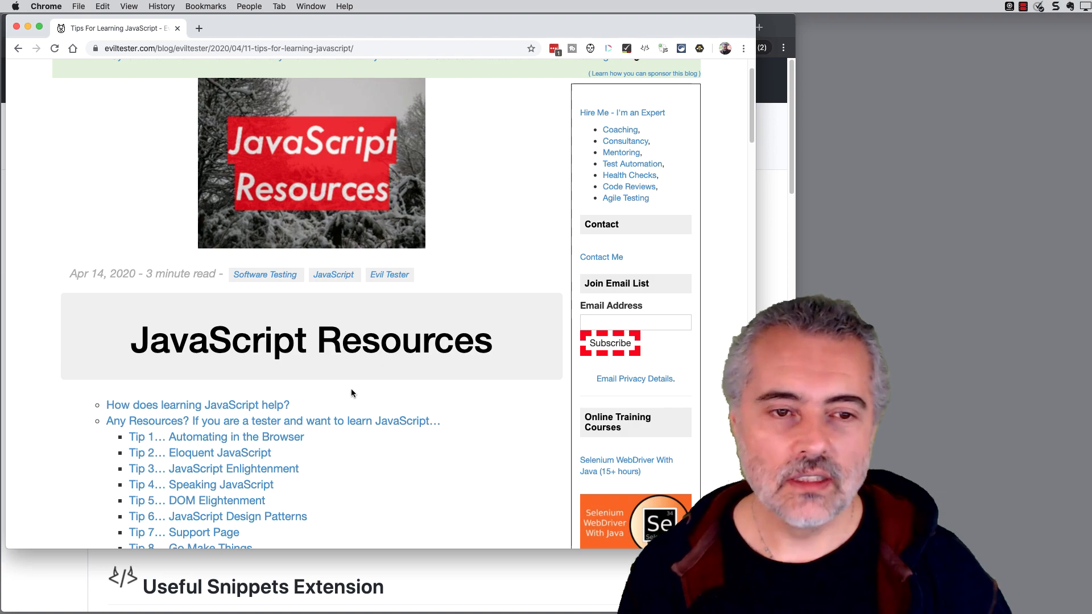
Step: Switch DevTools to the Console and select the snippet's script code
{"action": "left_click", "coordinate": [180, 255]}
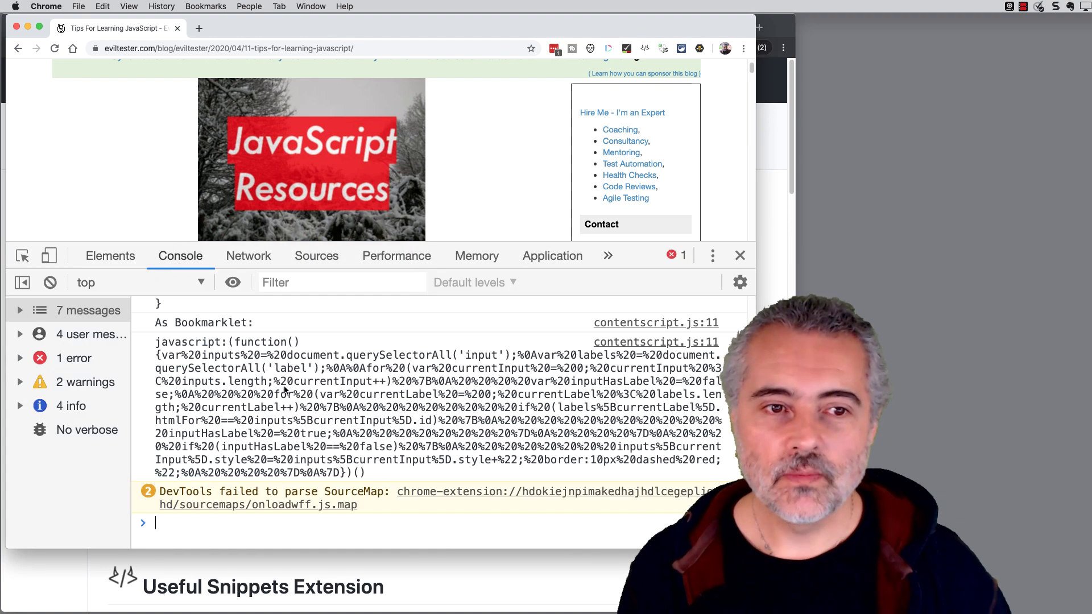
{"action": "scroll", "coordinate": [335, 400], "scroll_direction": "up", "scroll_amount": 5}
{"action": "scroll", "coordinate": [335, 400], "scroll_direction": "up", "scroll_amount": 2}
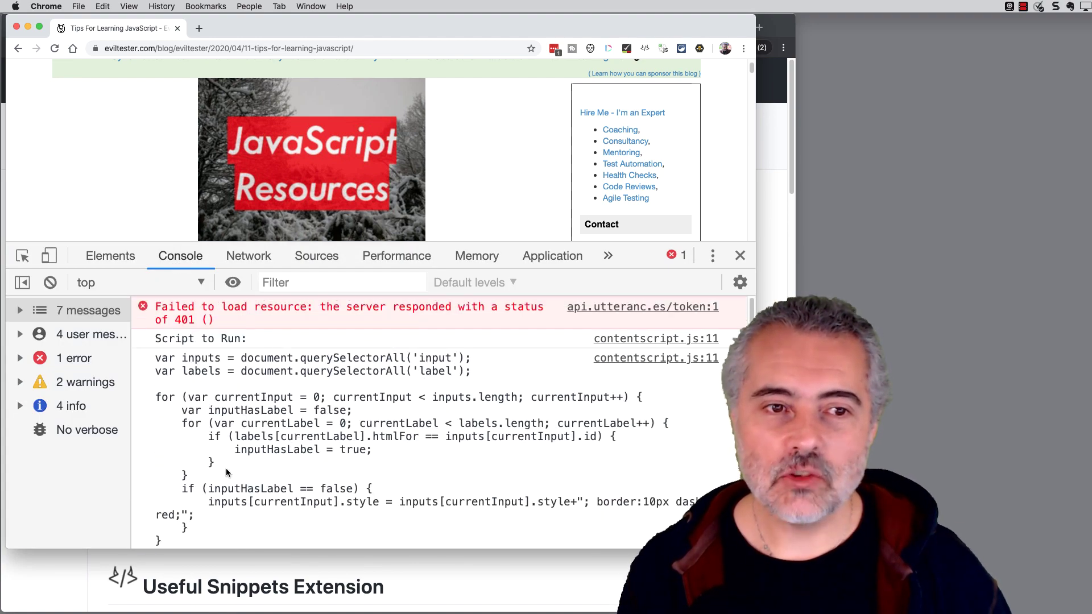
{"action": "left_click_drag", "start_coordinate": [162, 537], "coordinate": [154, 352]}
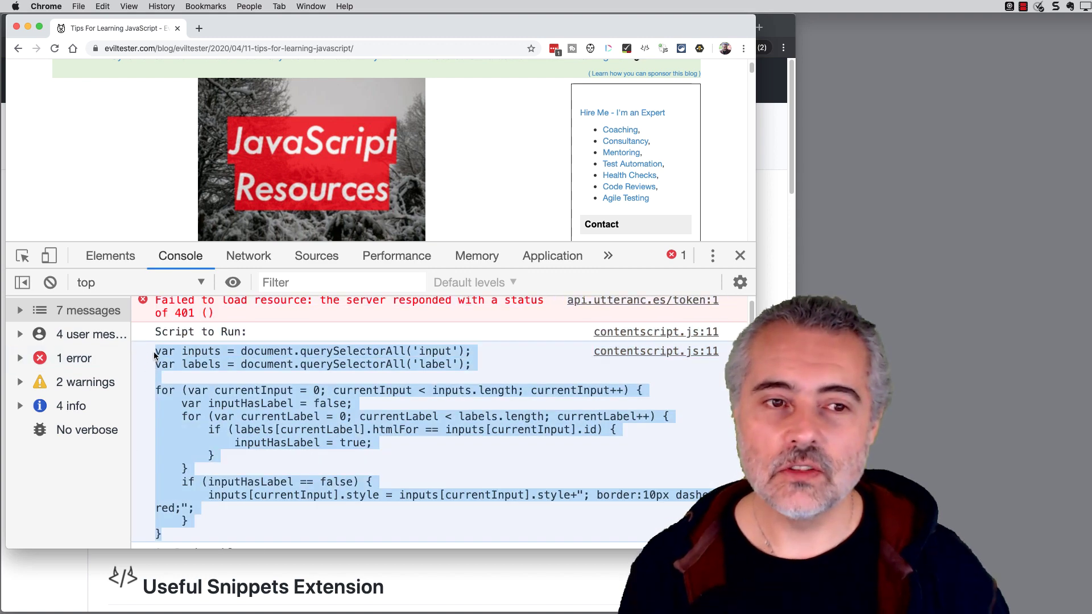
{"action": "left_click", "coordinate": [375, 389]}
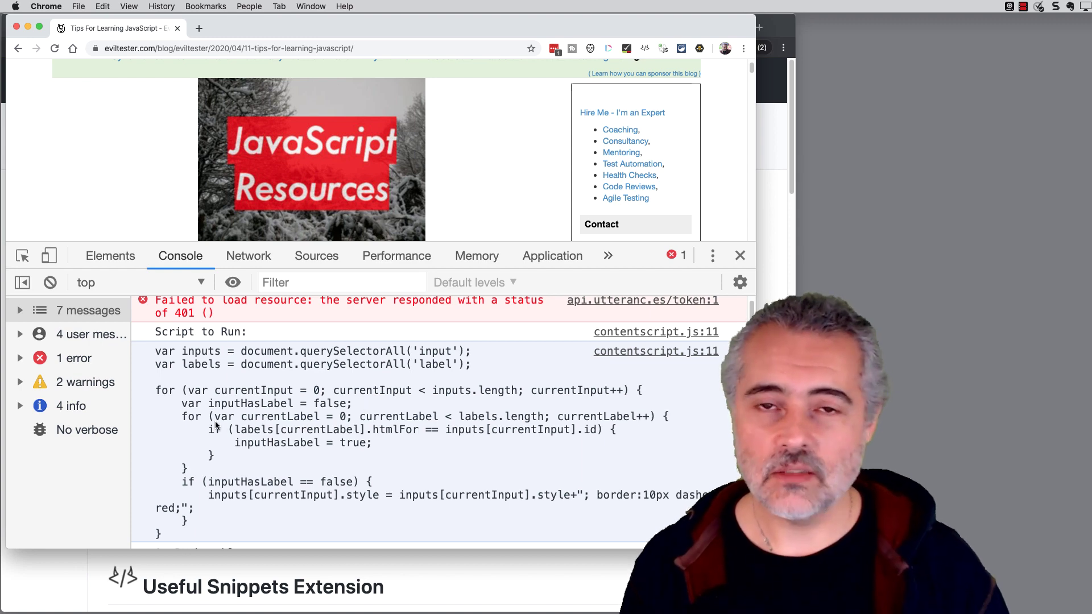
Step: Select the whole encoded bookmarklet code, then minimize the blog window
{"action": "scroll", "coordinate": [342, 415], "scroll_direction": "down", "scroll_amount": 1}
{"action": "scroll", "coordinate": [342, 415], "scroll_direction": "down", "scroll_amount": 7}
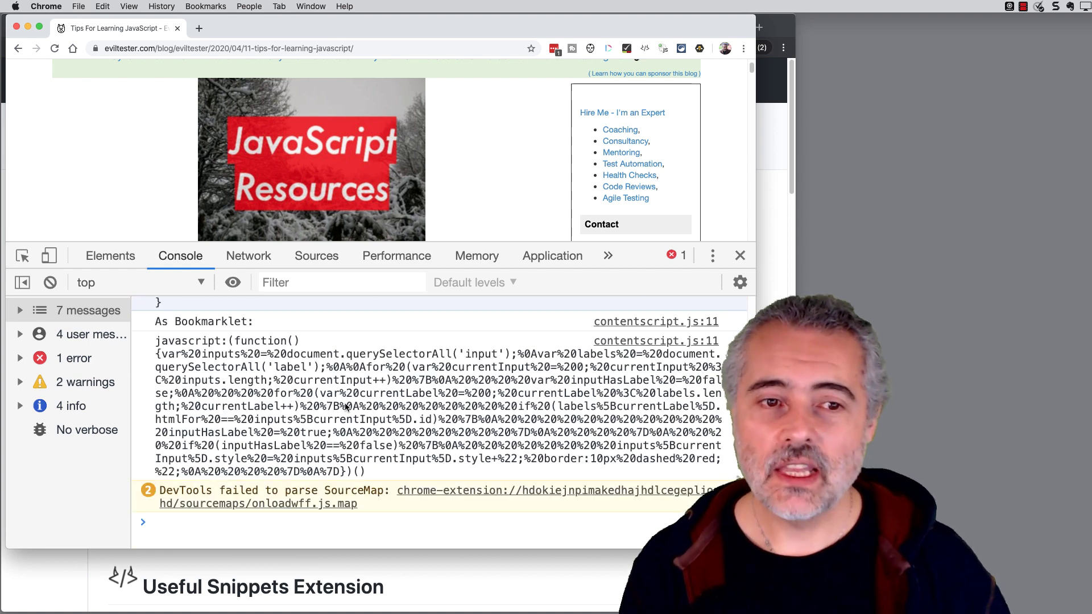
{"action": "left_click_drag", "start_coordinate": [385, 458], "coordinate": [150, 341]}
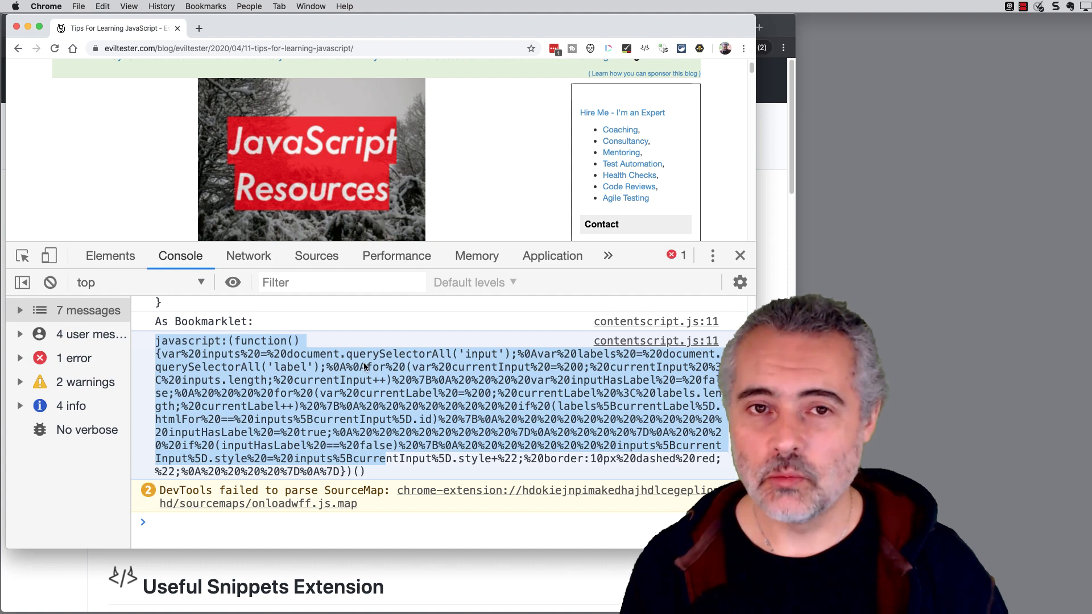
{"action": "triple_click", "coordinate": [493, 343]}
{"action": "scroll", "coordinate": [493, 340], "scroll_direction": "up", "scroll_amount": 4}
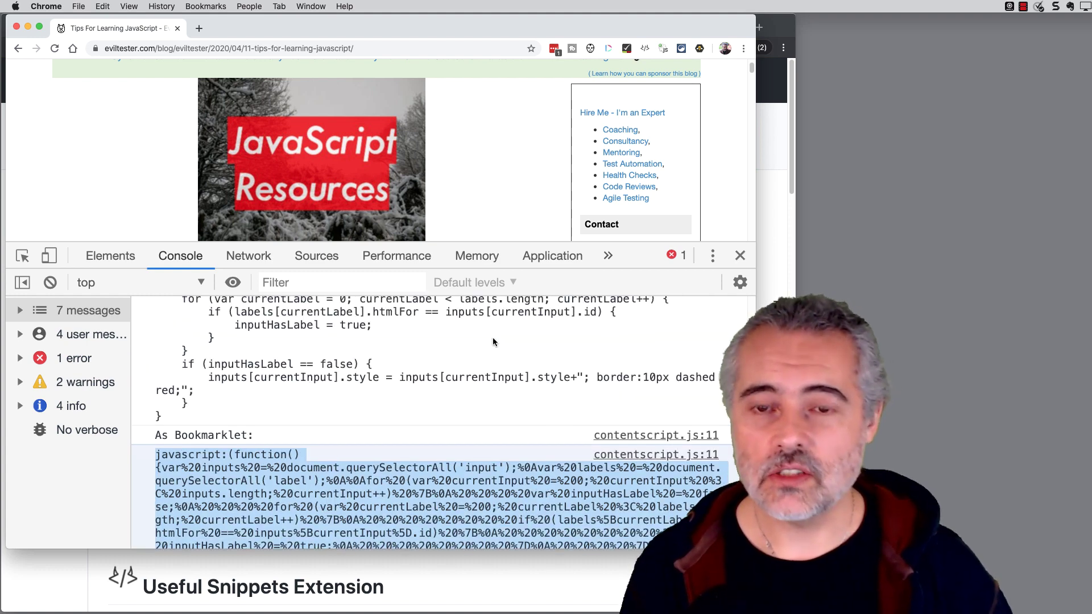
{"action": "scroll", "coordinate": [492, 333], "scroll_direction": "up", "scroll_amount": 4}
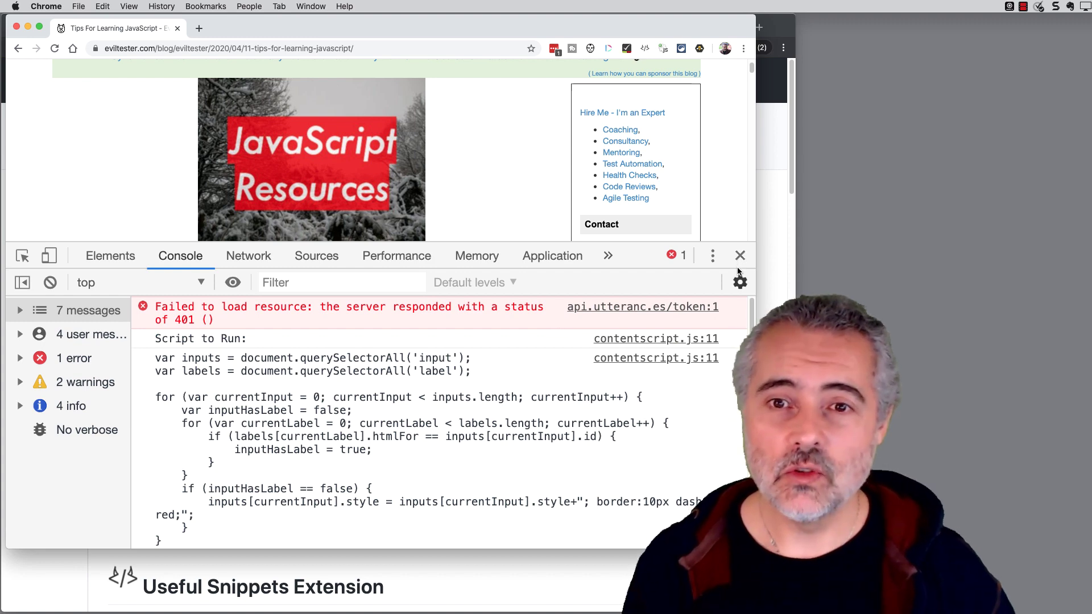
{"action": "left_click", "coordinate": [28, 28]}
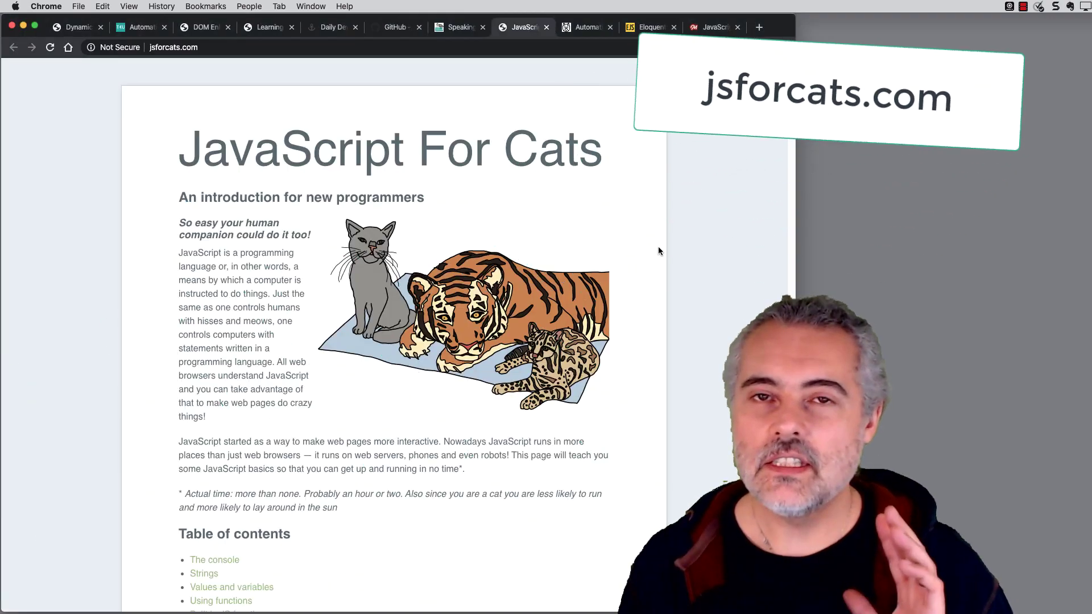
Step: Scroll the JavaScript For Cats tutorial past strings and variables to Making new functions
{"action": "scroll", "coordinate": [541, 248], "scroll_direction": "down", "scroll_amount": 10}
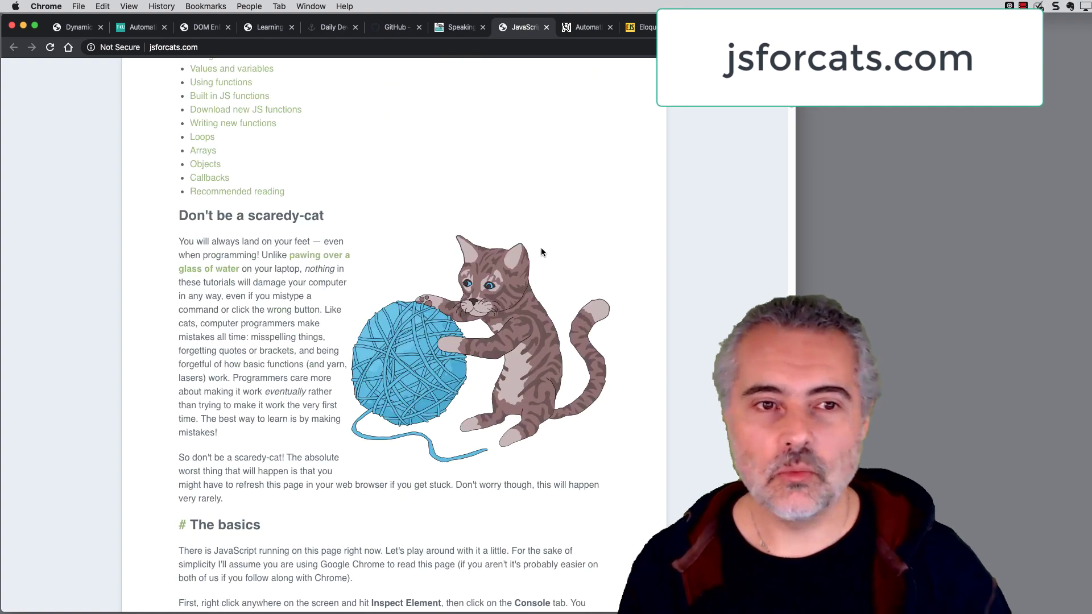
{"action": "scroll", "coordinate": [541, 248], "scroll_direction": "down", "scroll_amount": 10}
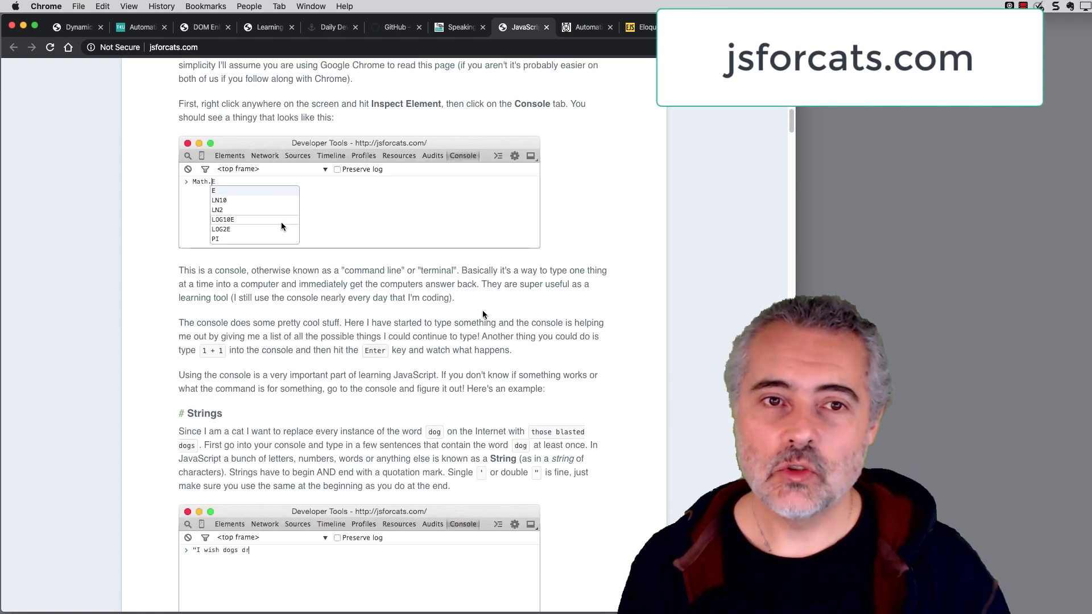
{"action": "scroll", "coordinate": [622, 287], "scroll_direction": "down", "scroll_amount": 3}
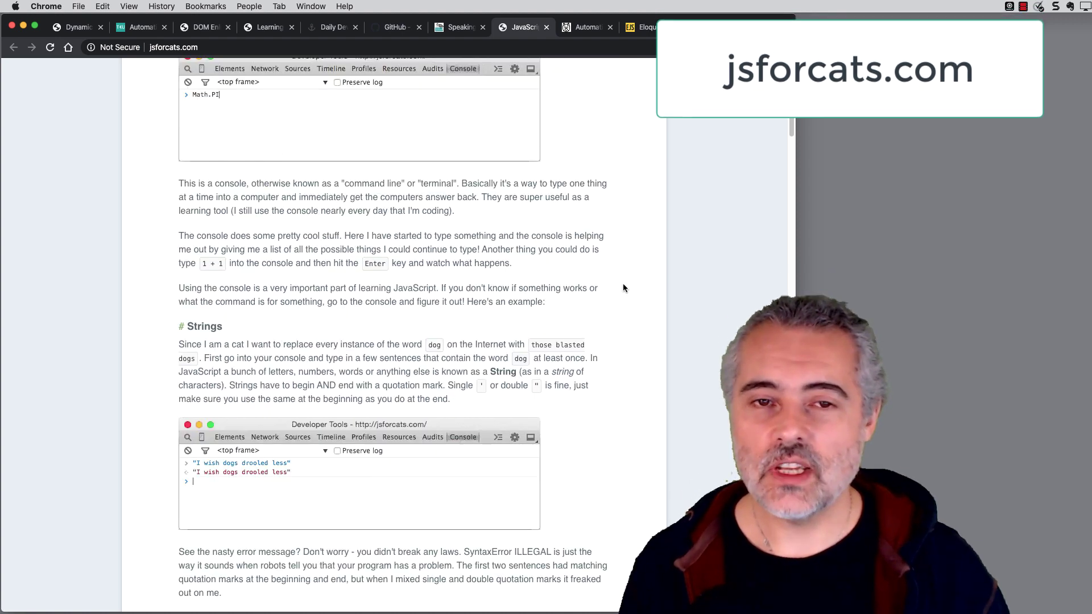
{"action": "scroll", "coordinate": [623, 288], "scroll_direction": "up", "scroll_amount": 3}
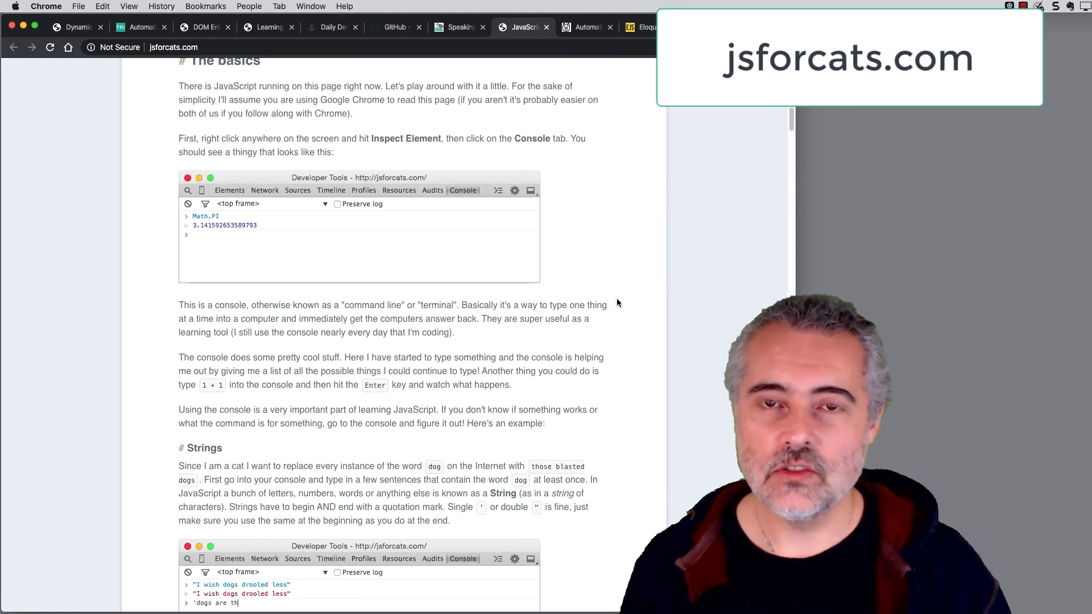
{"action": "scroll", "coordinate": [560, 315], "scroll_direction": "down", "scroll_amount": 2}
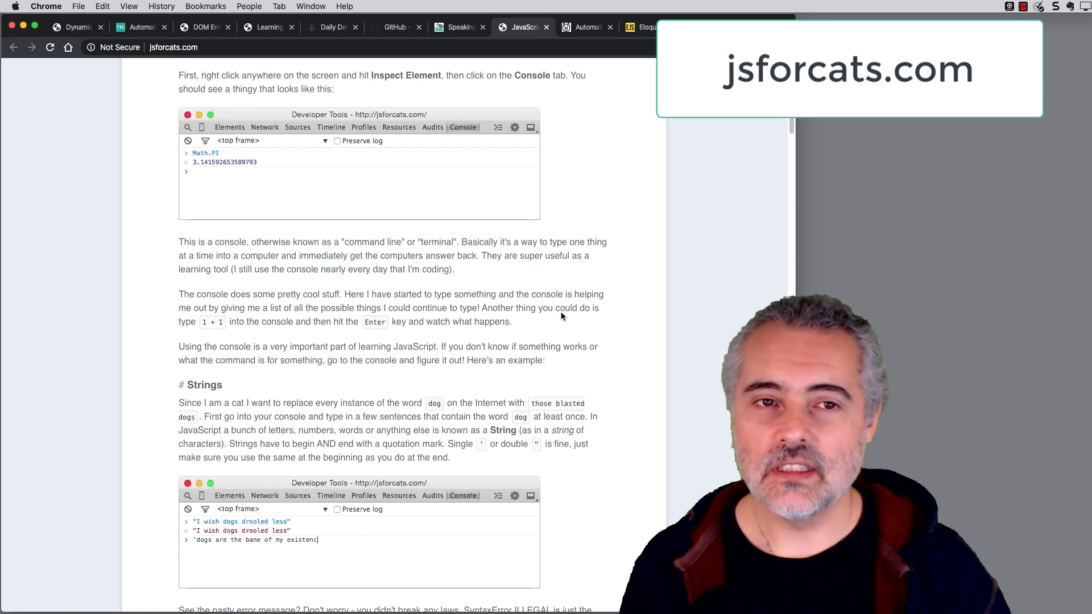
{"action": "scroll", "coordinate": [597, 314], "scroll_direction": "down", "scroll_amount": 4}
{"action": "scroll", "coordinate": [623, 313], "scroll_direction": "down", "scroll_amount": 2}
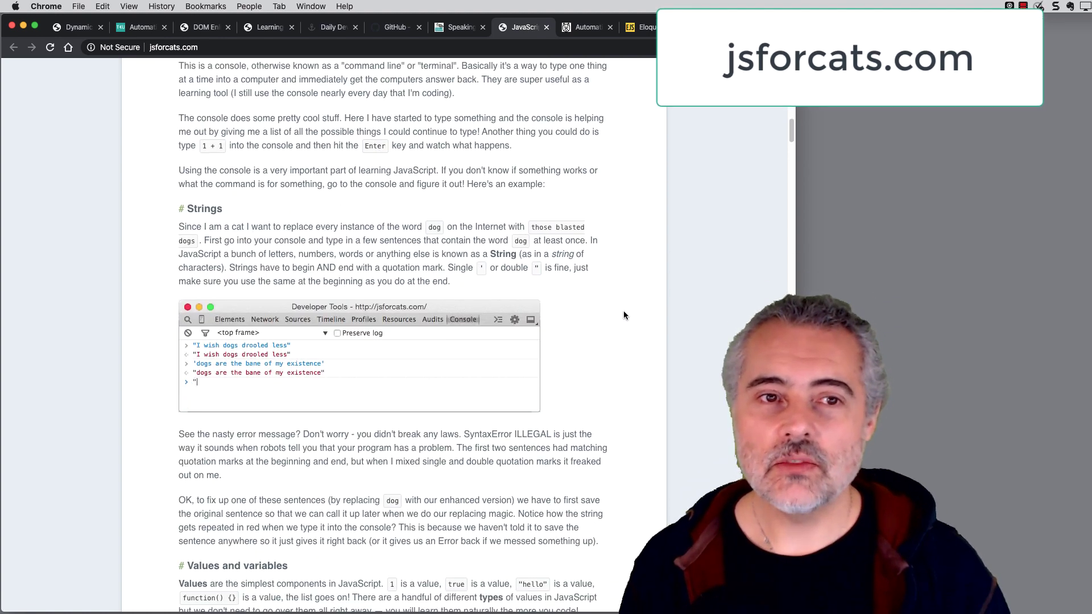
{"action": "scroll", "coordinate": [622, 312], "scroll_direction": "down", "scroll_amount": 3}
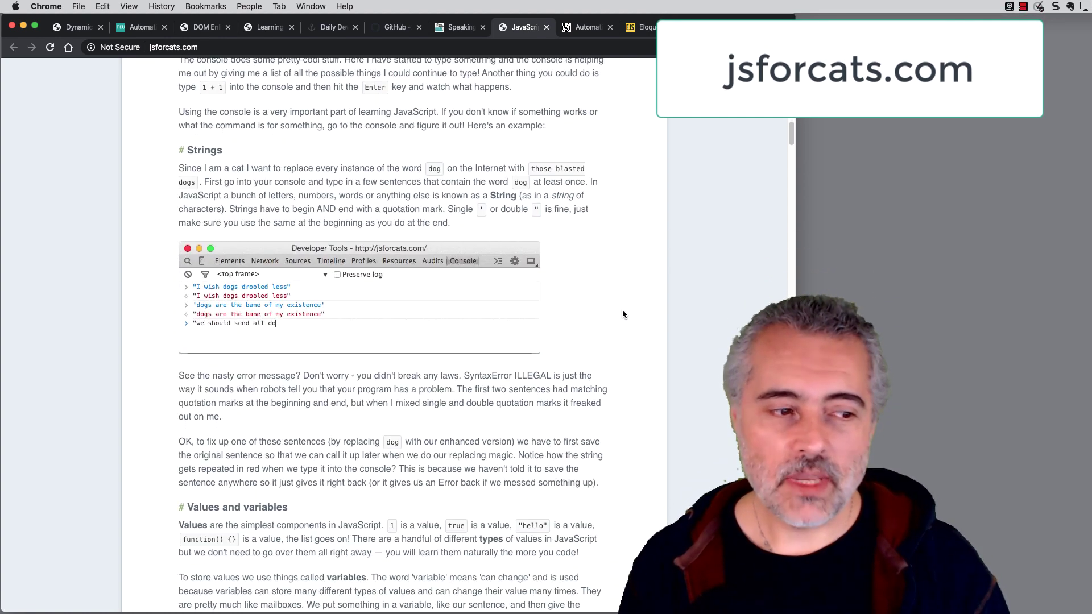
{"action": "scroll", "coordinate": [622, 314], "scroll_direction": "down", "scroll_amount": 5}
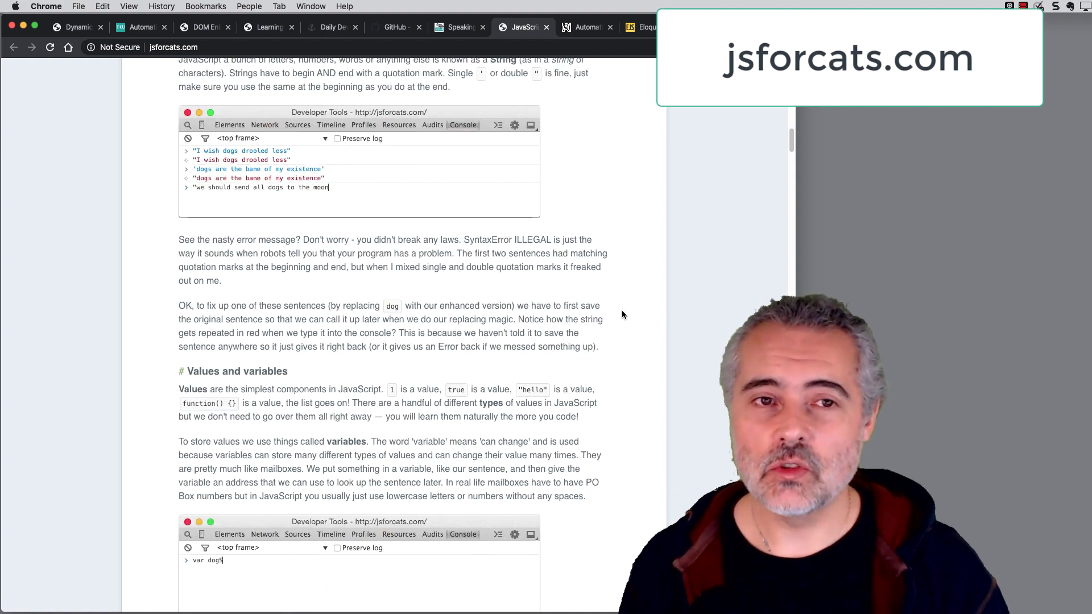
{"action": "scroll", "coordinate": [621, 310], "scroll_direction": "down", "scroll_amount": 10}
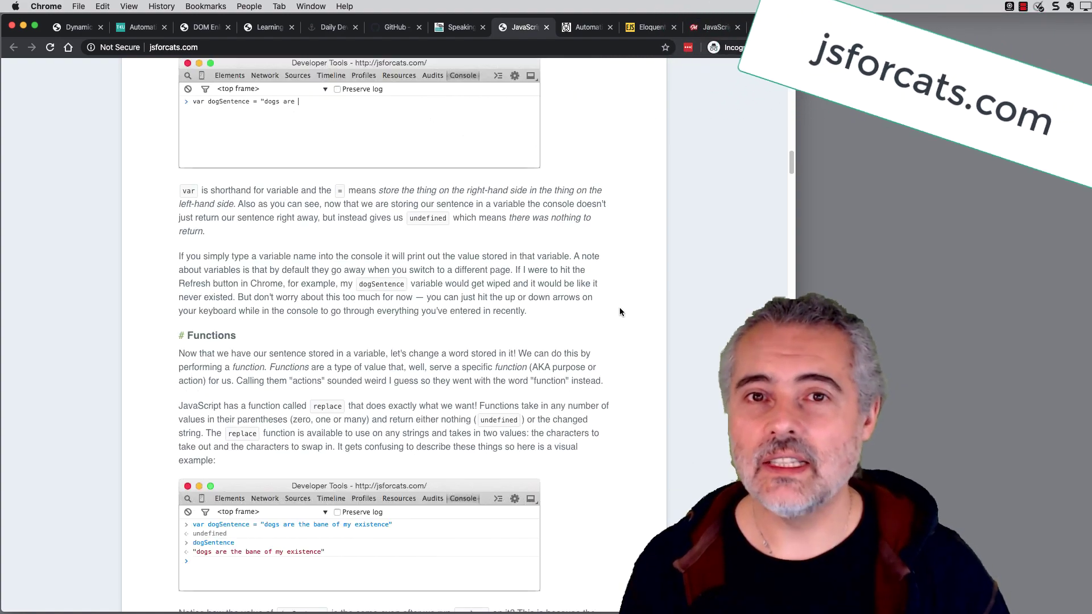
{"action": "scroll", "coordinate": [619, 307], "scroll_direction": "down", "scroll_amount": 6}
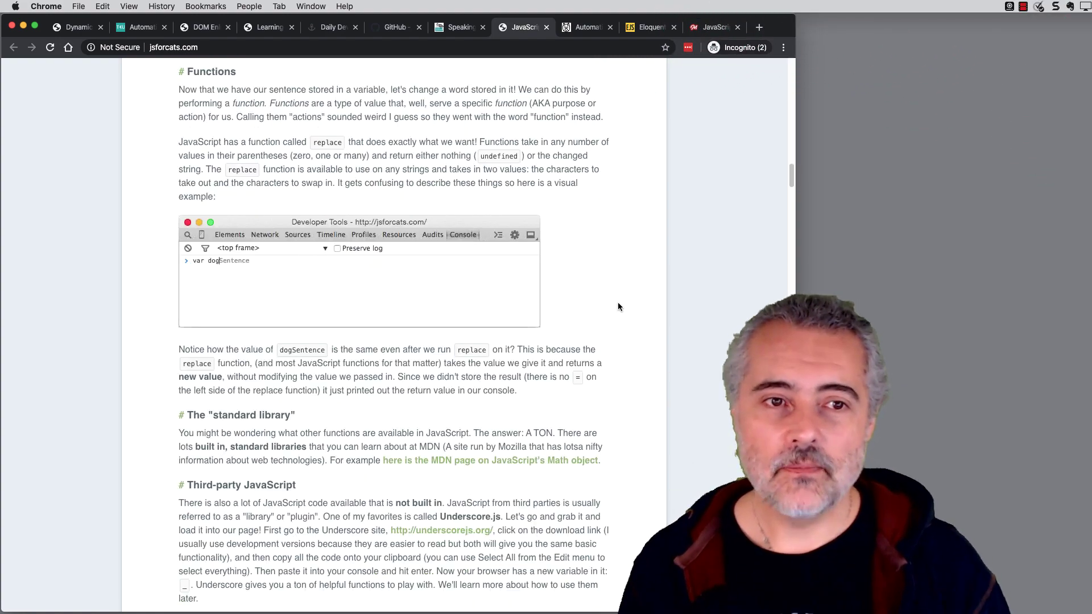
{"action": "scroll", "coordinate": [618, 307], "scroll_direction": "down", "scroll_amount": 9}
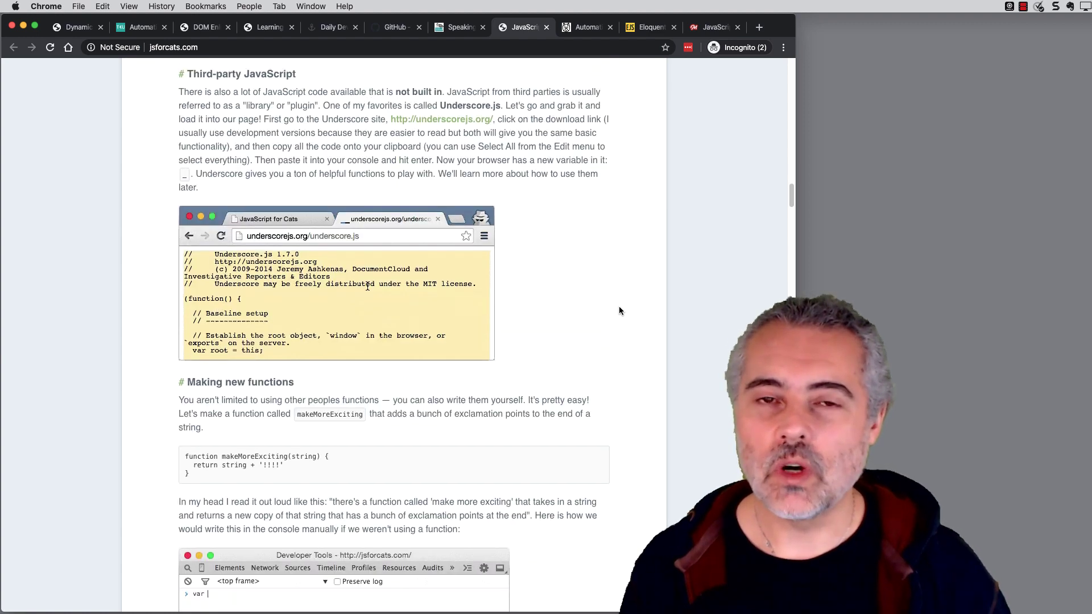
{"action": "scroll", "coordinate": [618, 306], "scroll_direction": "down", "scroll_amount": 4}
{"action": "scroll", "coordinate": [617, 305], "scroll_direction": "down", "scroll_amount": 3}
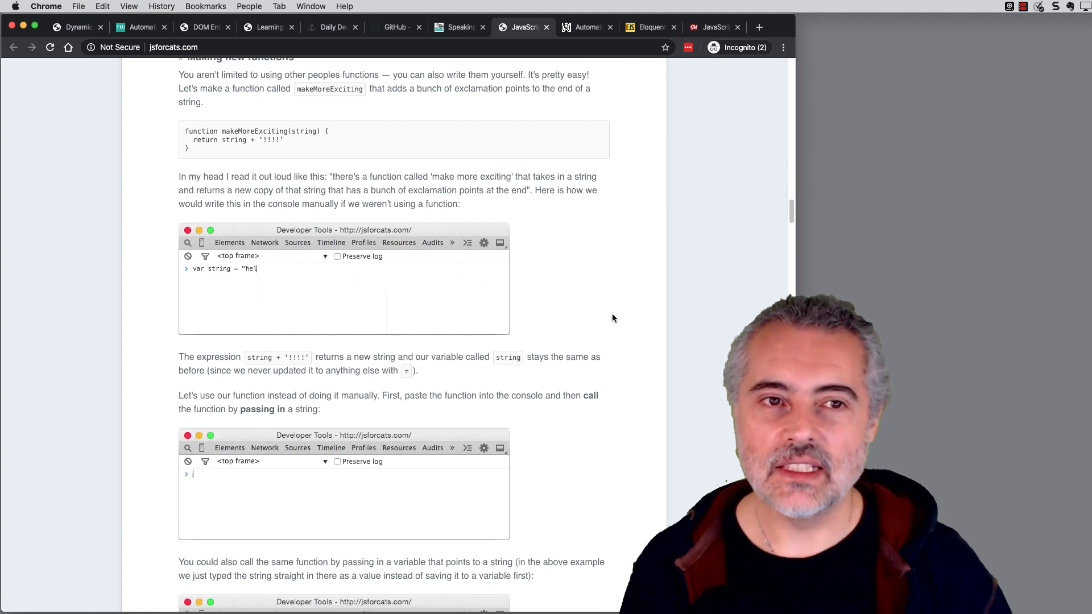